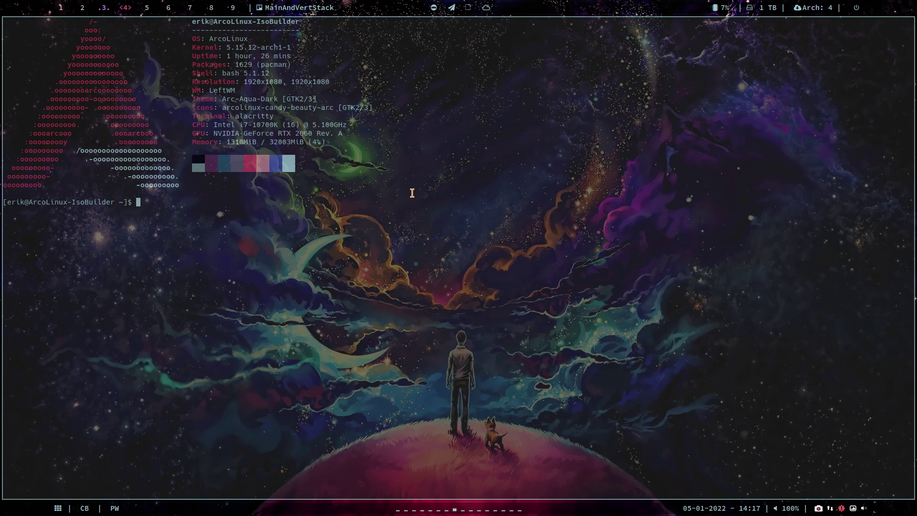
- Close the Alacritty terminal and launch a new Chromium browser window
key(super+q)
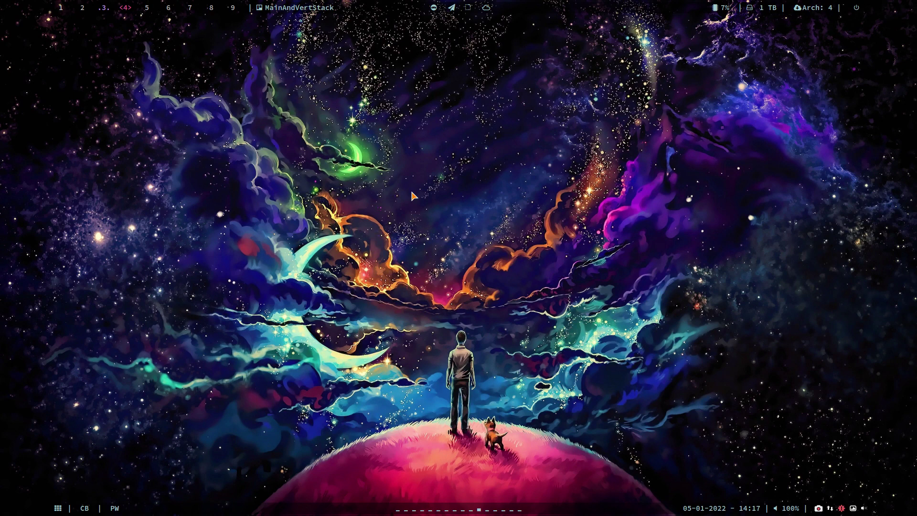
key(super+w)
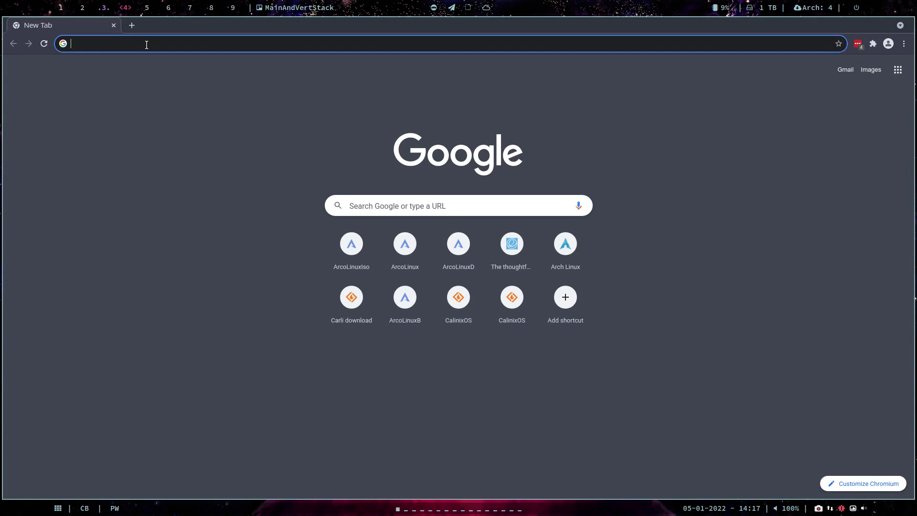
- Go to arcolinuxb.com and open its BYOI page
text(arcolinuxb.com)
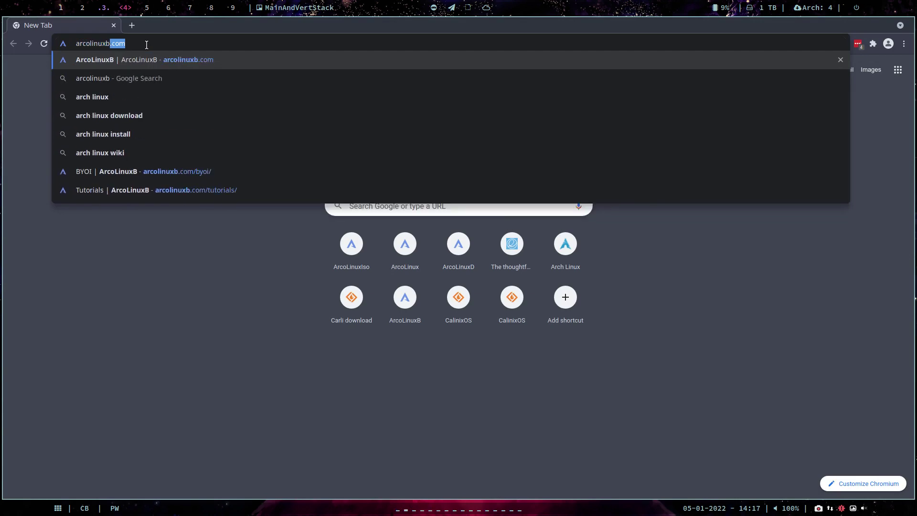
key(Return)
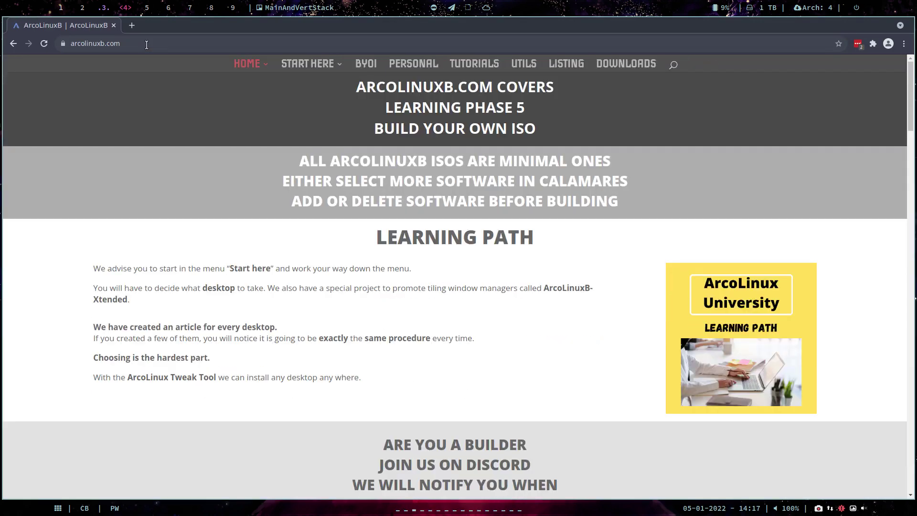
click(365, 67)
scroll(384, 120, down, 1)
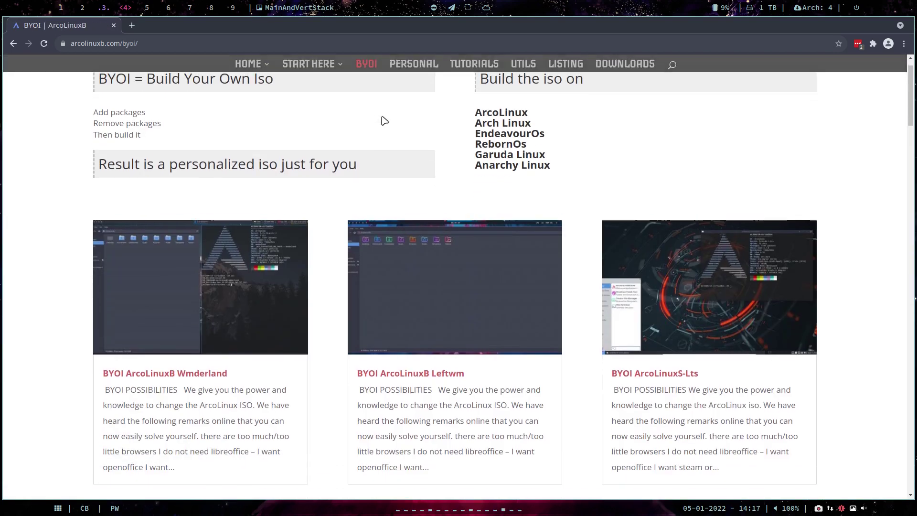
- Find the BYOI ArcoLinuxB Cinnamon article, copy its git clone command, and move to workspace 5
key(ctrl+f)
text(cinn)
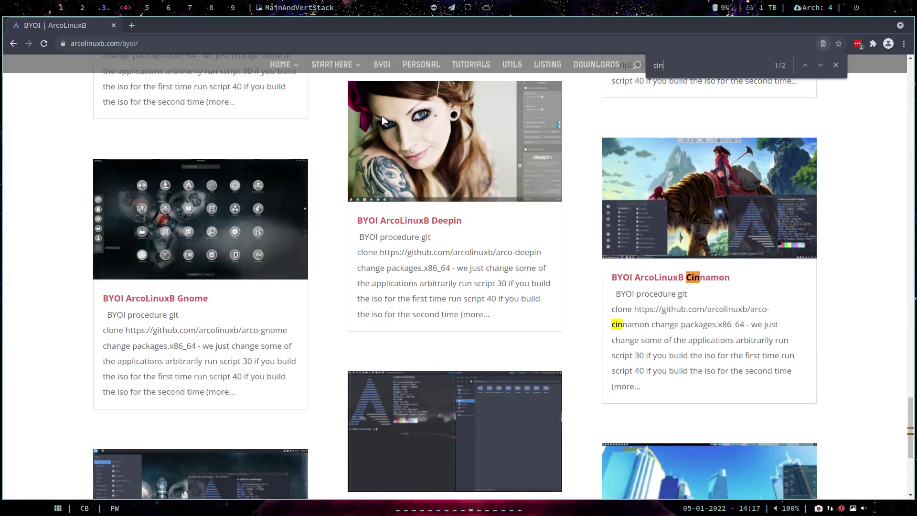
click(687, 279)
scroll(665, 323, down, 6)
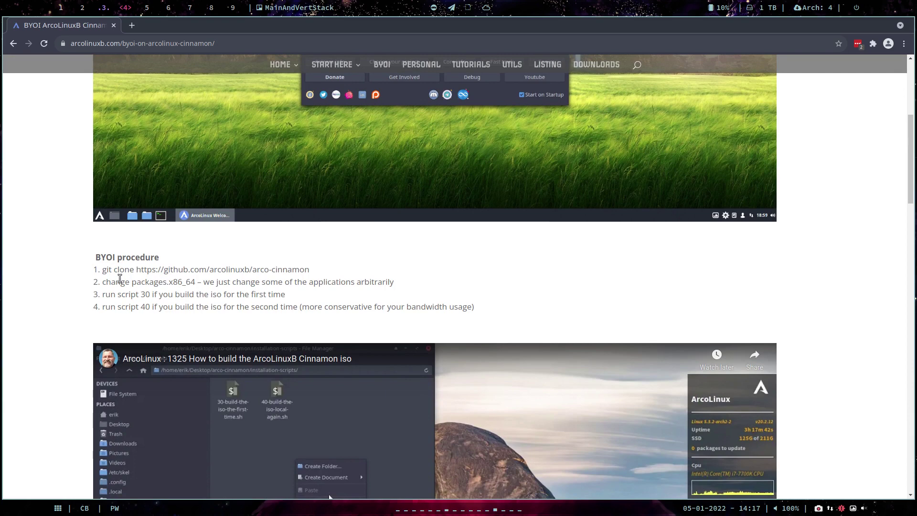
drag(103, 270, 312, 274)
key(ctrl+c)
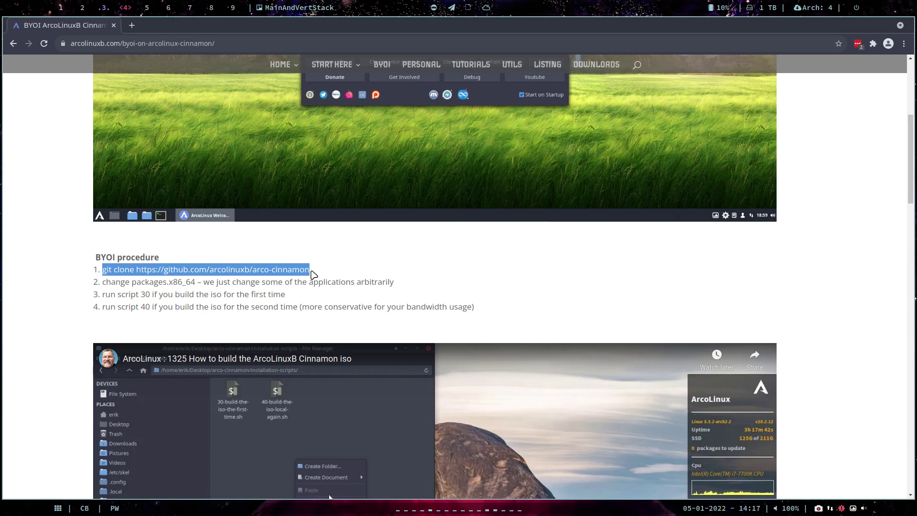
click(148, 7)
- Open the file manager on the Desktop folder and delete the test file
key(super+shift+Return)
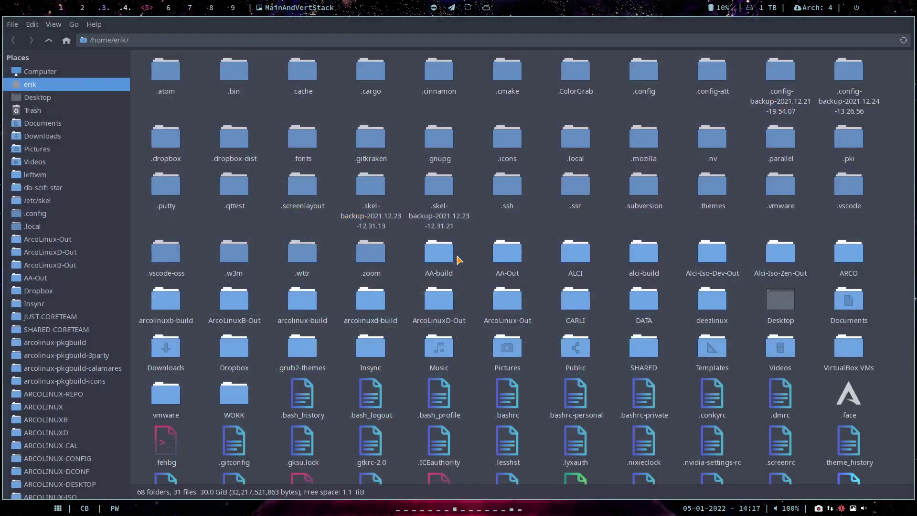
click(64, 100)
right_click(226, 160)
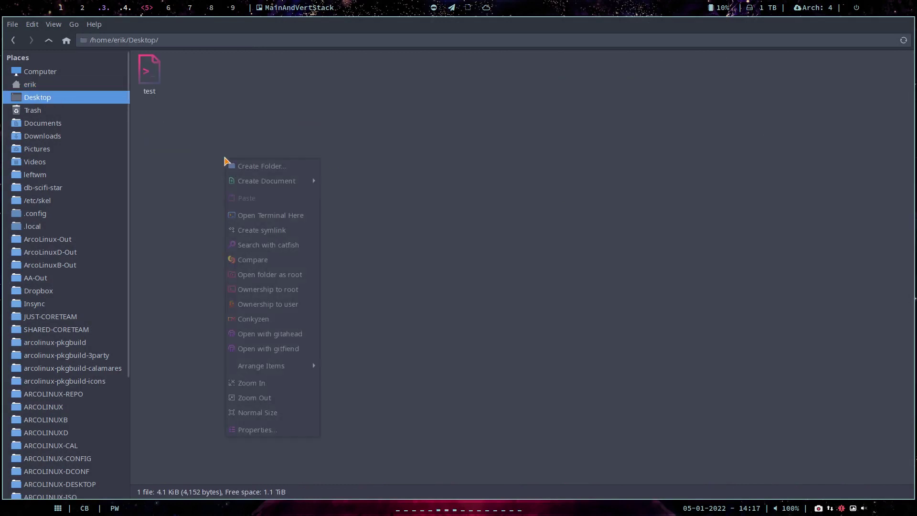
click(151, 72)
key(Delete)
- Run the copied git clone command in a terminal opened on Desktop, then close it
right_click(186, 112)
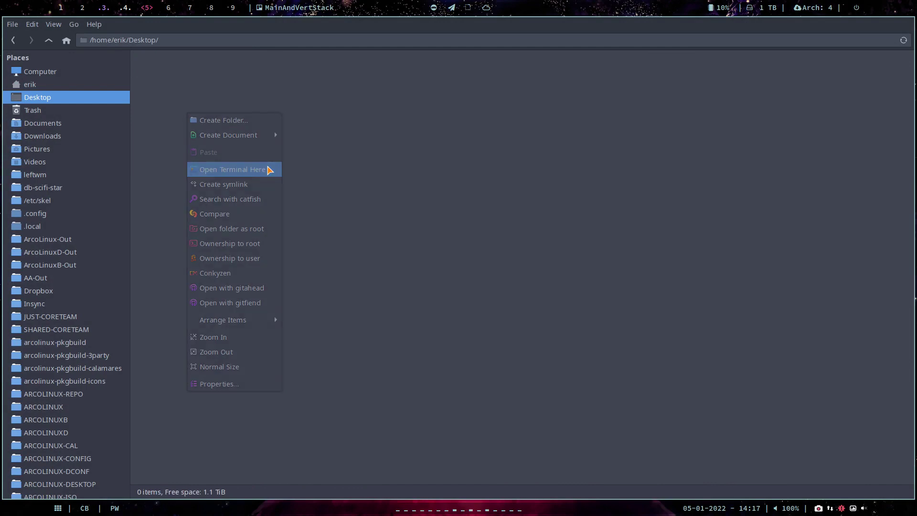
click(270, 170)
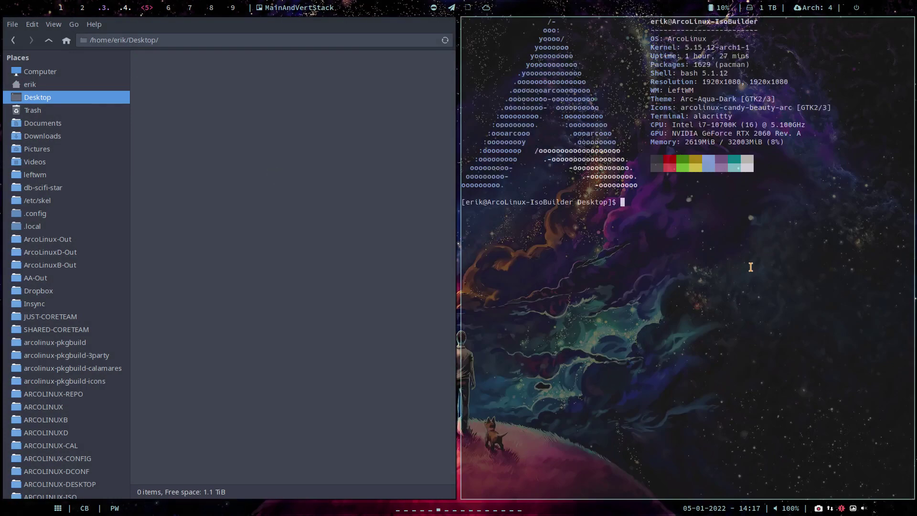
key(ctrl+shift+v)
key(Return)
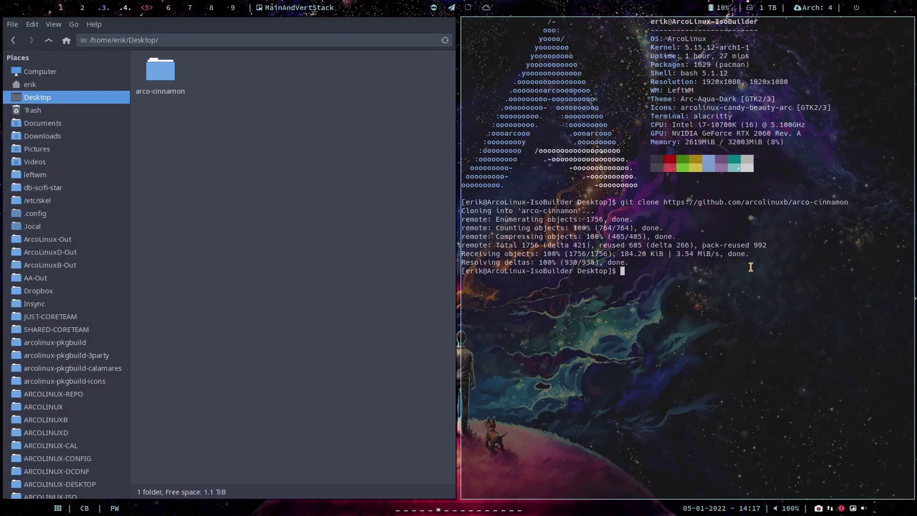
key(super+q)
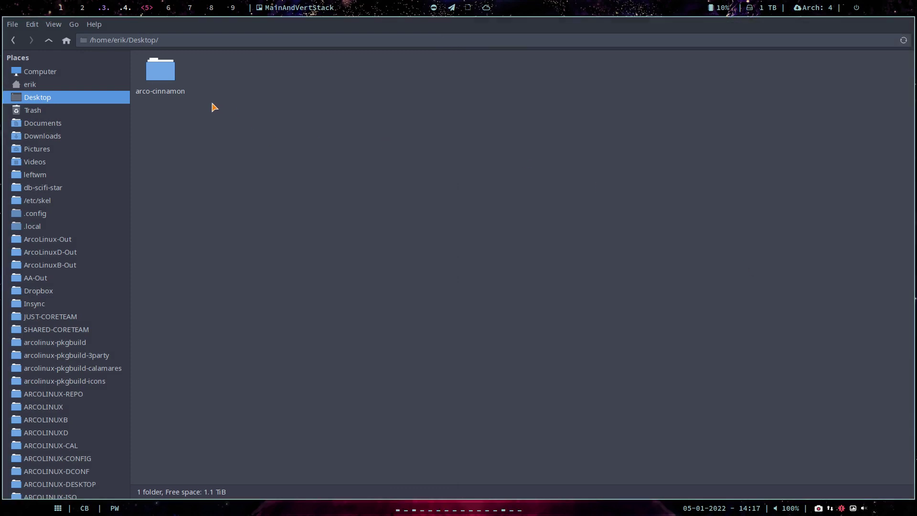
- Open arco-cinnamon's installation-scripts folder, point out both build scripts, and open a terminal there
double_click(166, 82)
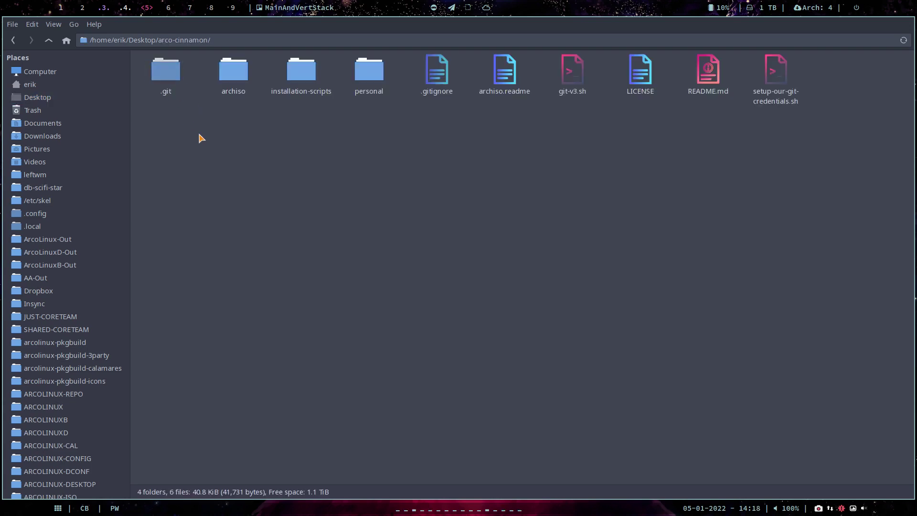
double_click(298, 76)
click(174, 104)
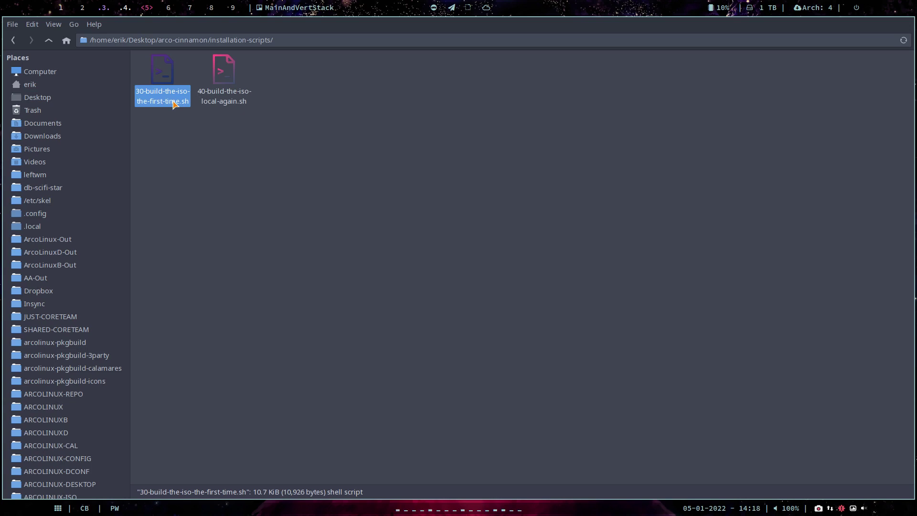
click(230, 105)
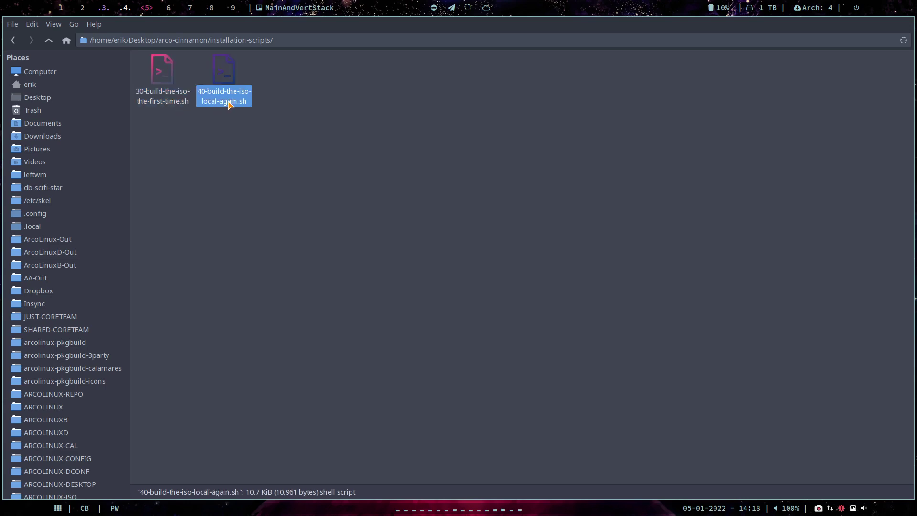
right_click(357, 157)
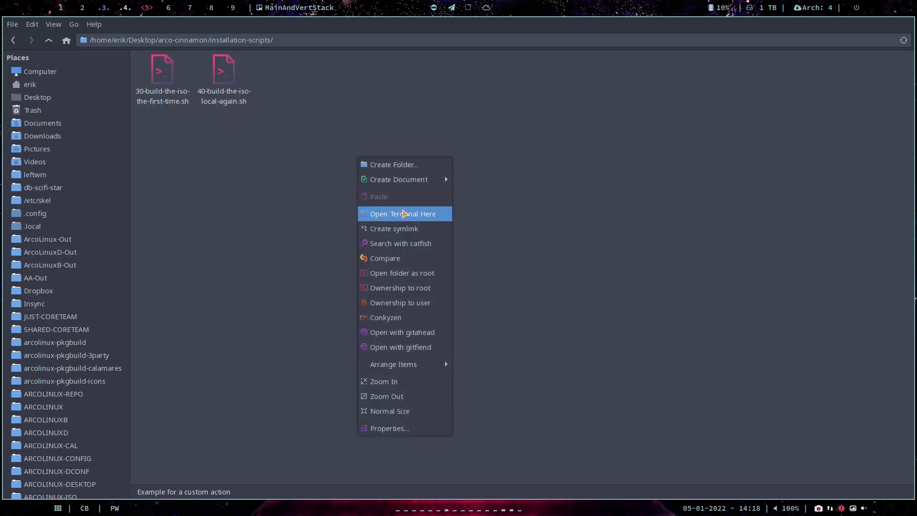
click(406, 212)
- Run ./40-build-the-iso-local-again.sh and enter the sudo password
text(./4)
key(Tab)
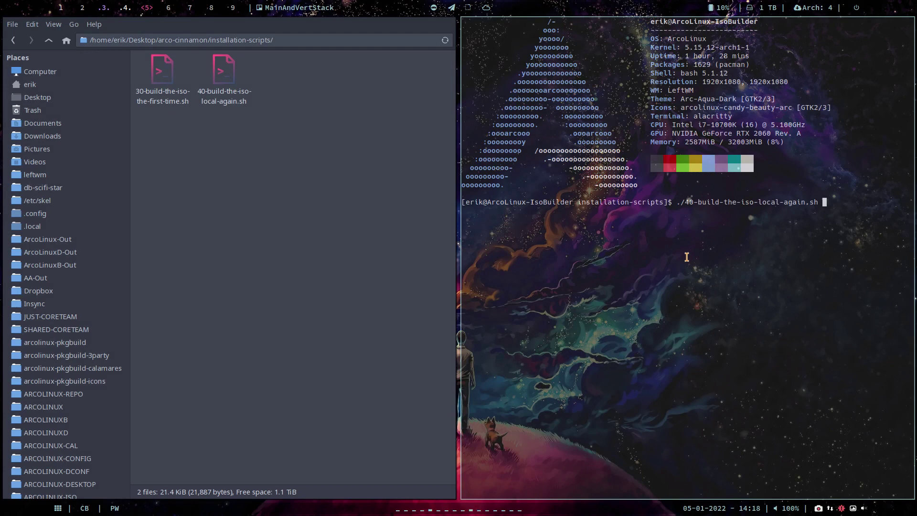
key(Return)
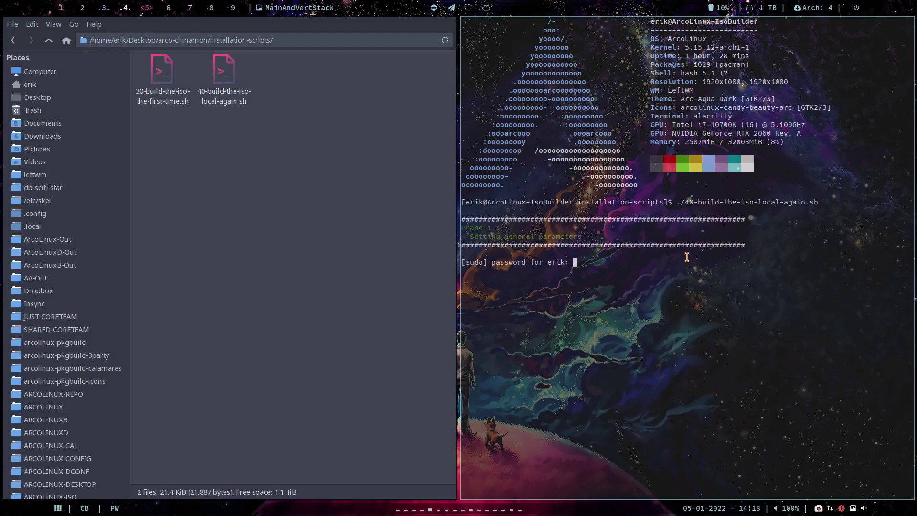
key(Return)
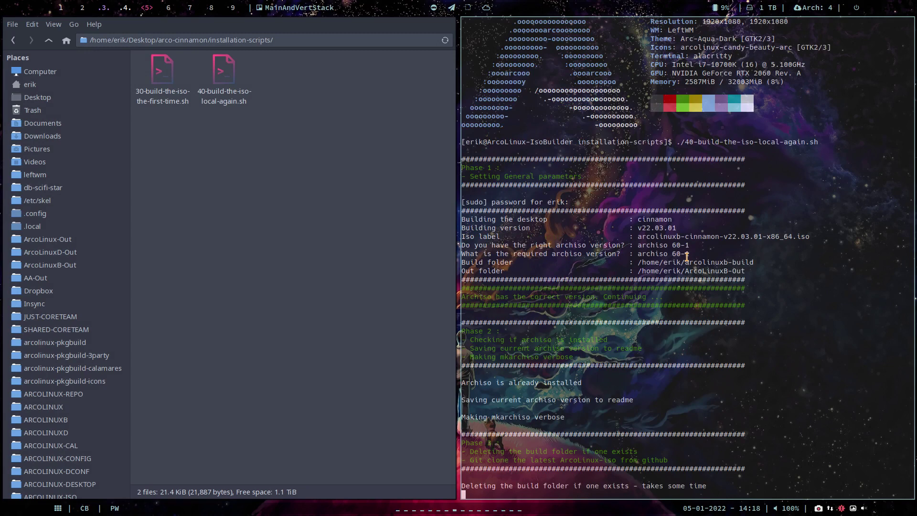
- Highlight the 22.03.01 build version, the archiso 60-1 version, and the packages.x86_64 copying line
scroll(686, 257, up, 2)
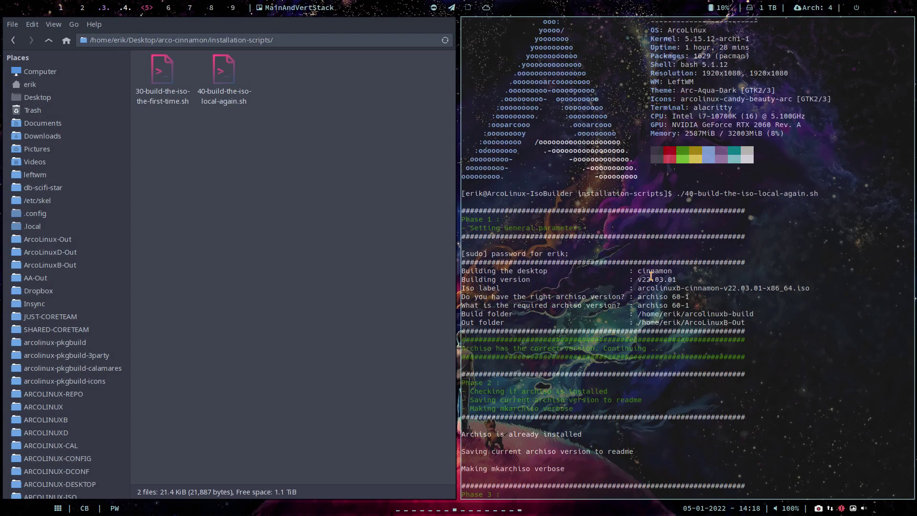
drag(641, 279, 676, 279)
drag(692, 298, 640, 300)
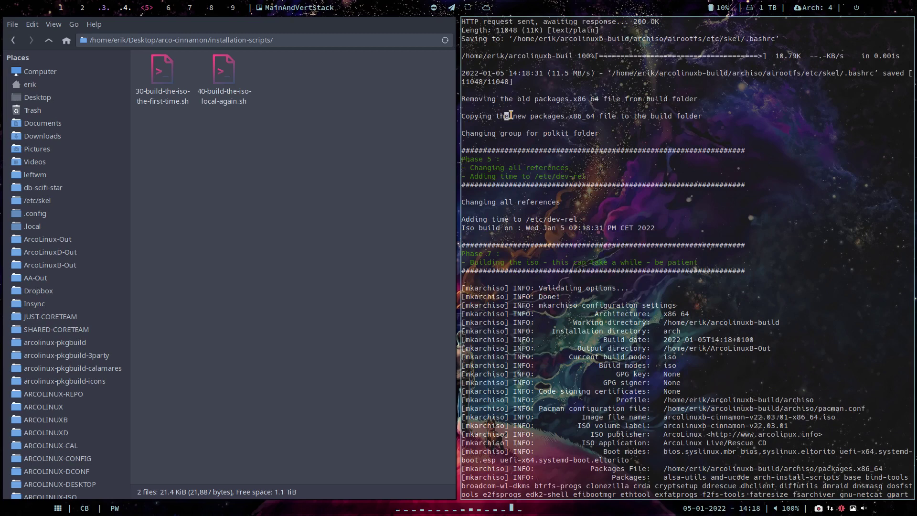
drag(505, 116, 601, 116)
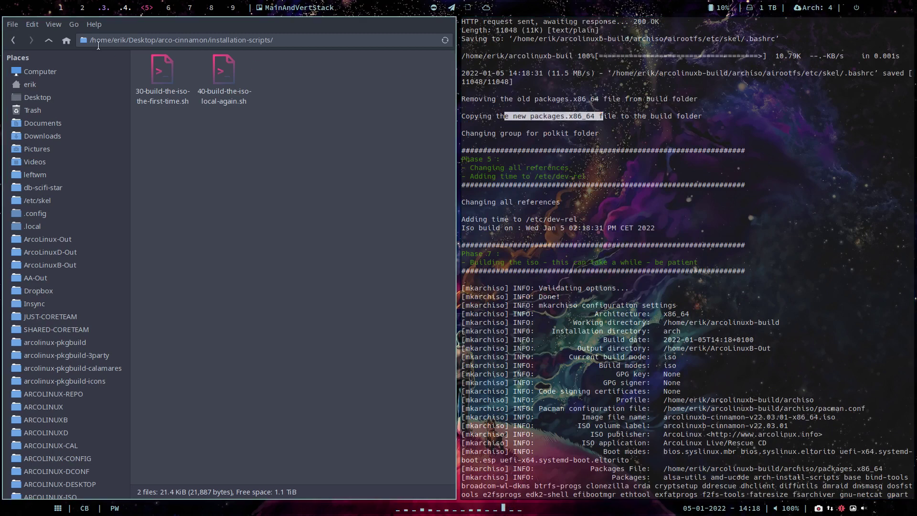
- Go from installation-scripts into arco-cinnamon's archiso folder and open packages.x86_64 in the editor
click(48, 40)
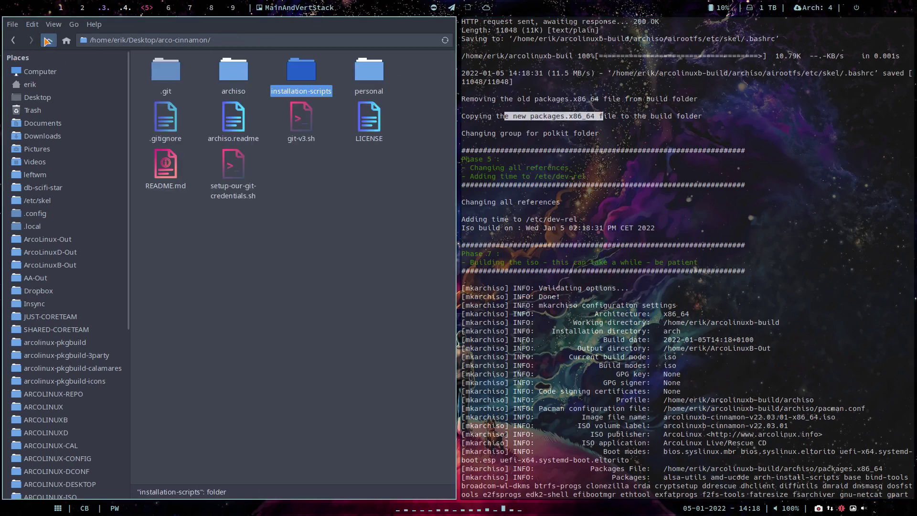
click(285, 199)
double_click(241, 84)
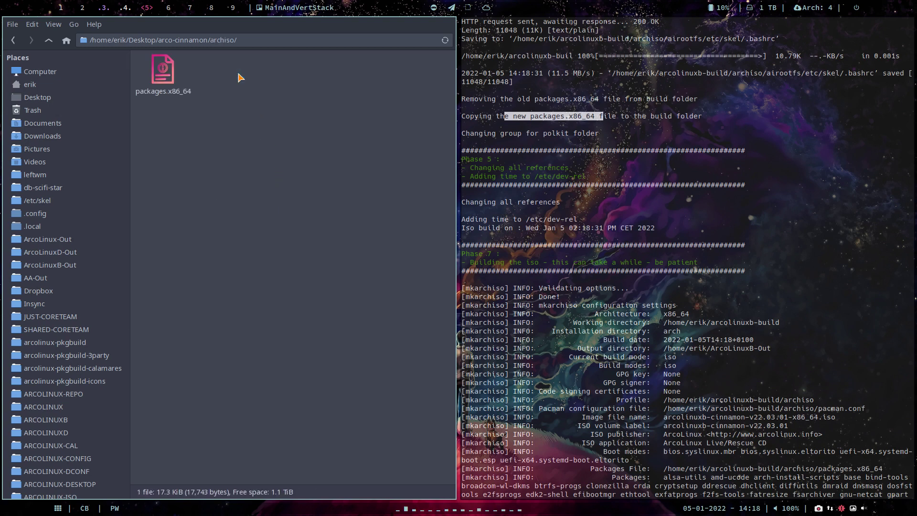
click(169, 78)
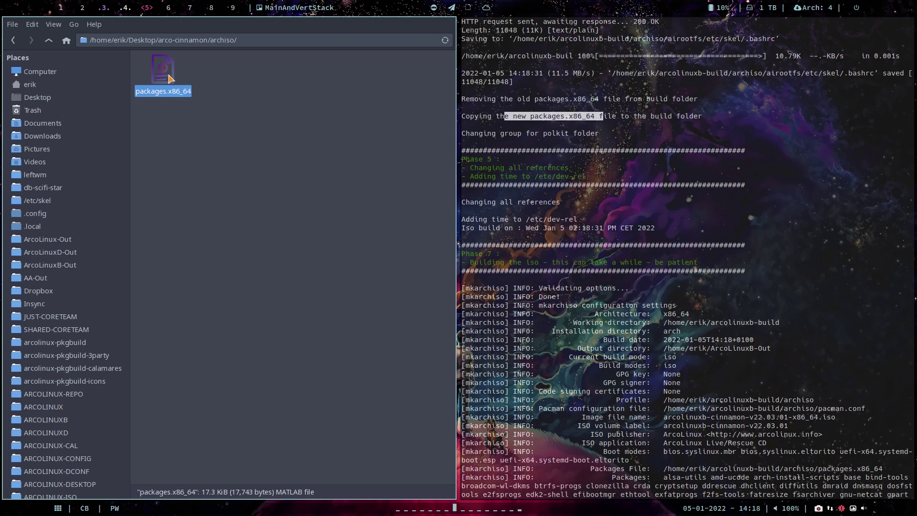
click(205, 133)
click(162, 72)
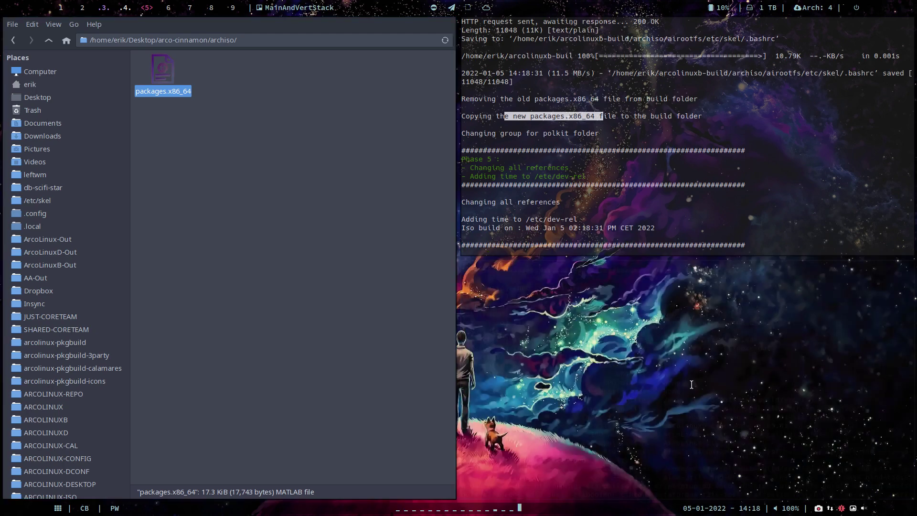
- Scroll the package list down to the ISO SPECIFIC section near its end
scroll(716, 401, down, 8)
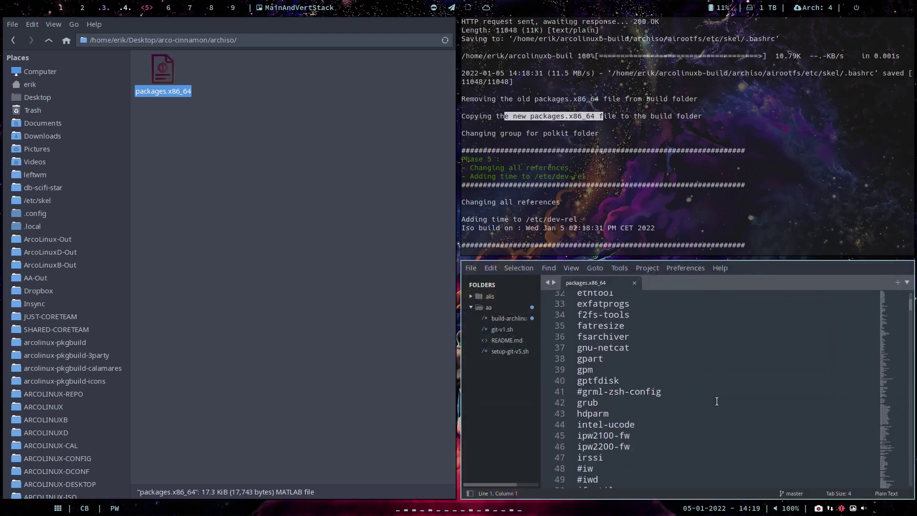
scroll(716, 401, down, 12)
click(903, 405)
click(897, 480)
scroll(687, 433, up, 2)
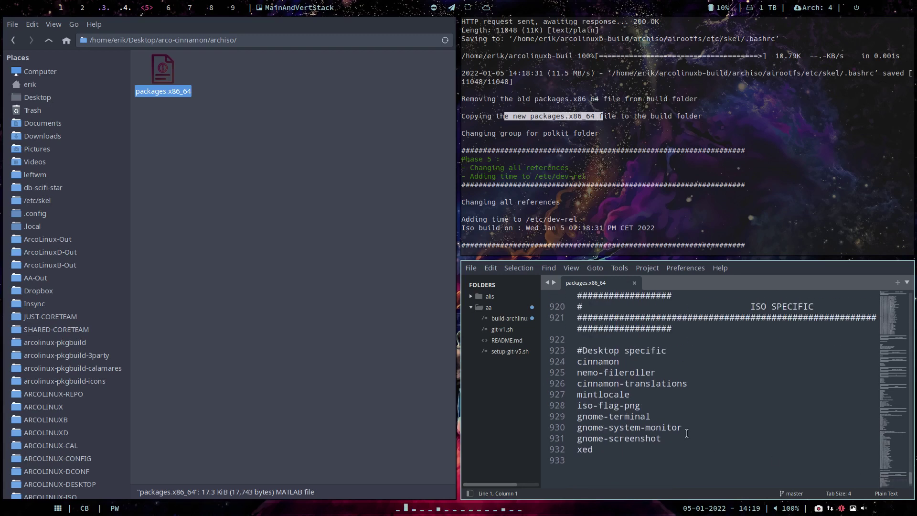
- Point out the Desktop specific entries cinnamon, nemo-fileroller, cinnamon-translations and mintlocale, then close the editor
click(601, 350)
click(635, 350)
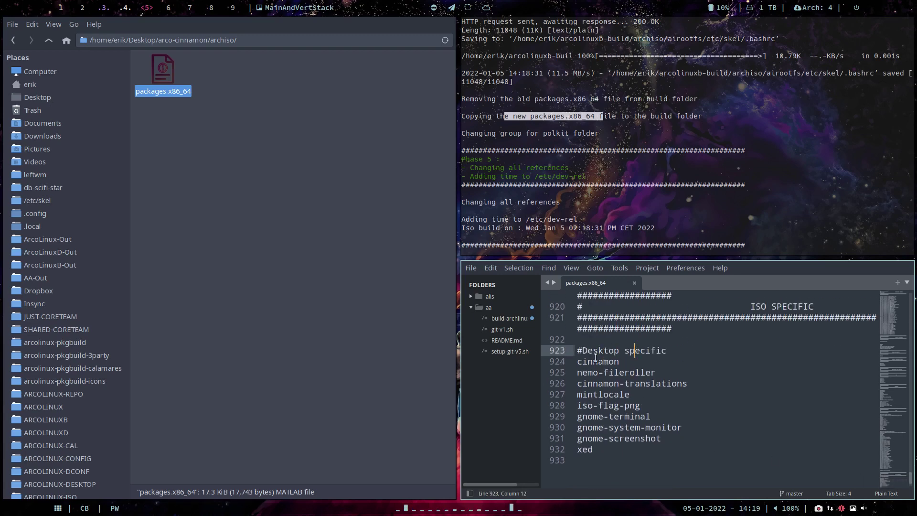
double_click(596, 361)
double_click(590, 372)
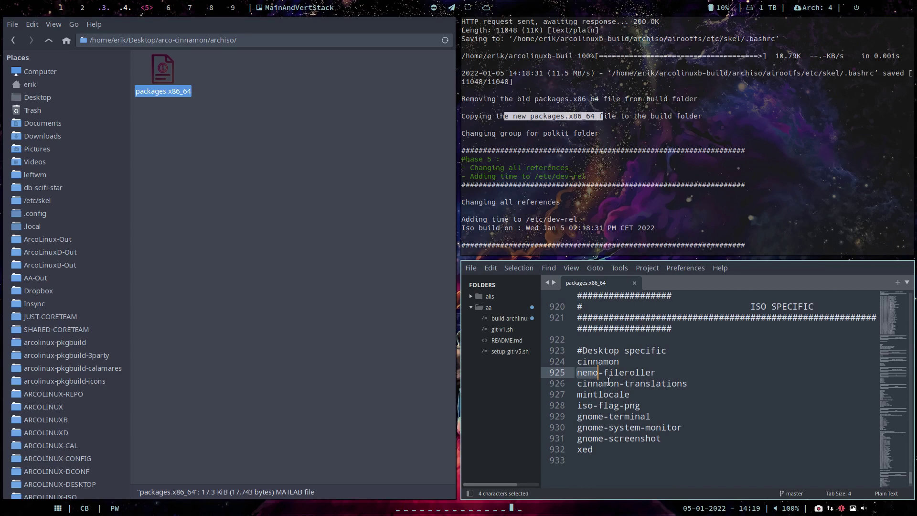
click(640, 383)
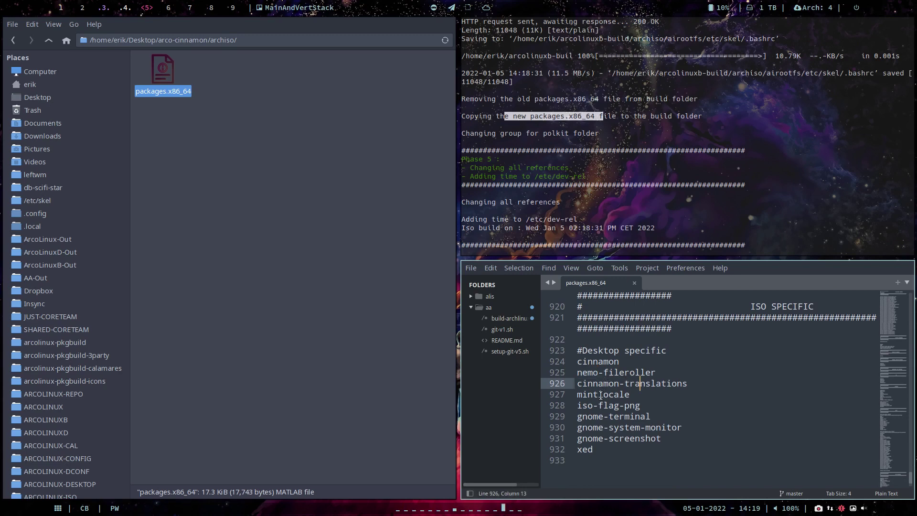
click(601, 394)
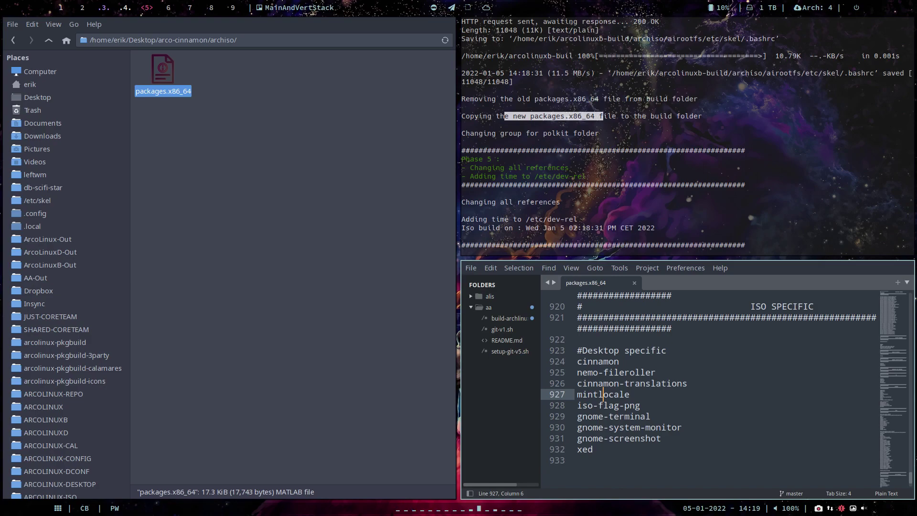
key(super+q)
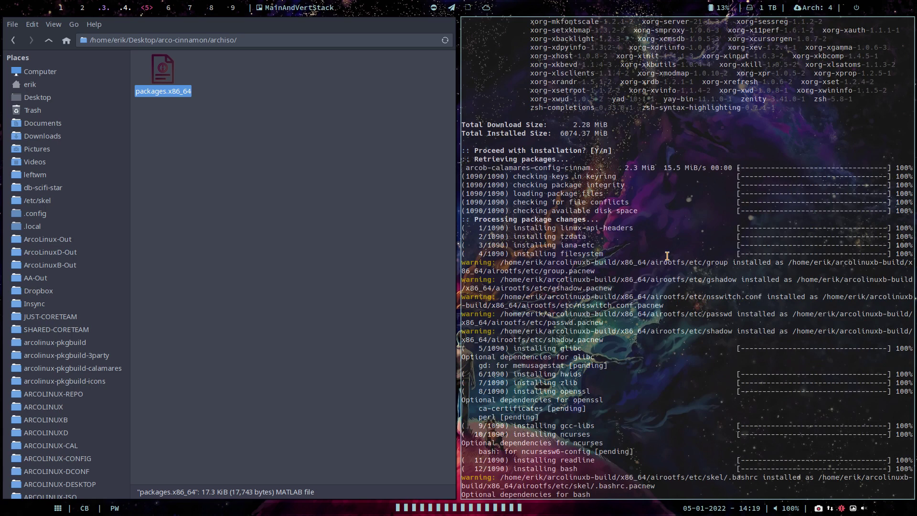
- Highlight the Total Download Size figure and scroll through the build output as packages install
drag(572, 125, 608, 134)
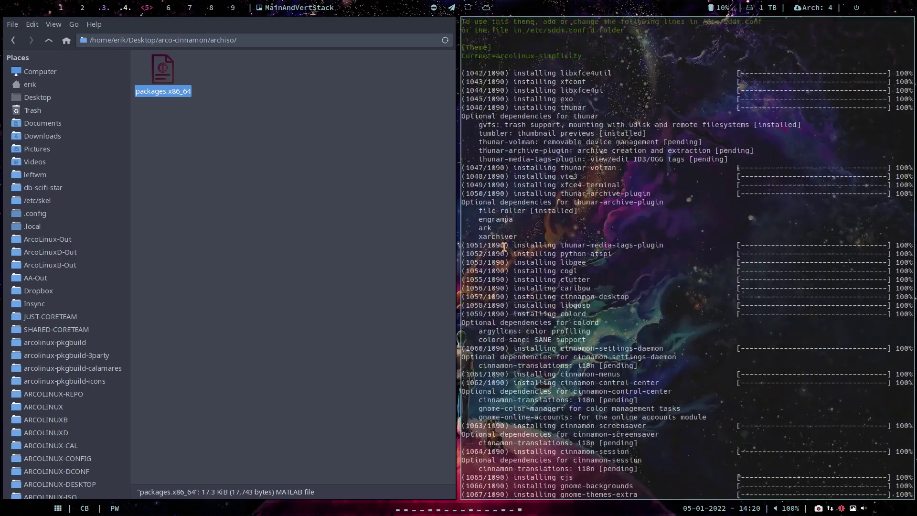
scroll(525, 263, up, 10)
scroll(553, 283, down, 15)
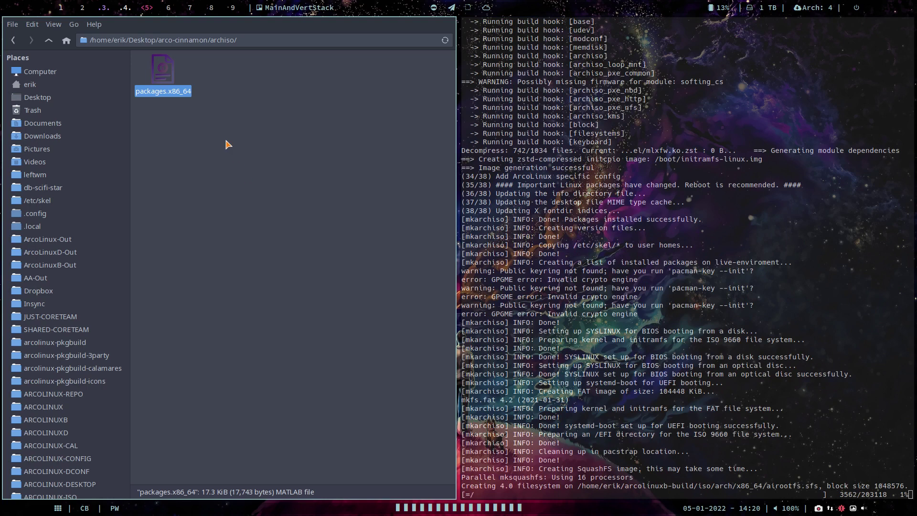
- Check the ArcoLinuxB-Out folder in the home directory, which is still empty
click(36, 85)
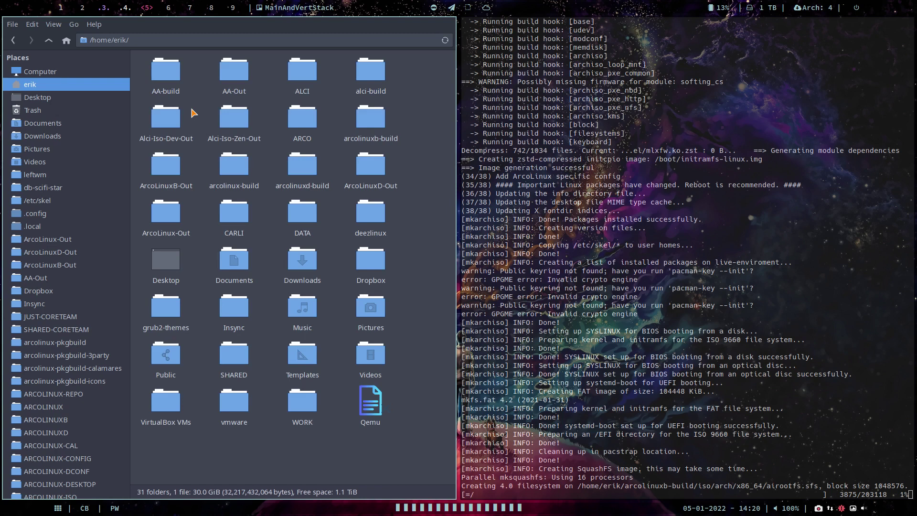
double_click(167, 166)
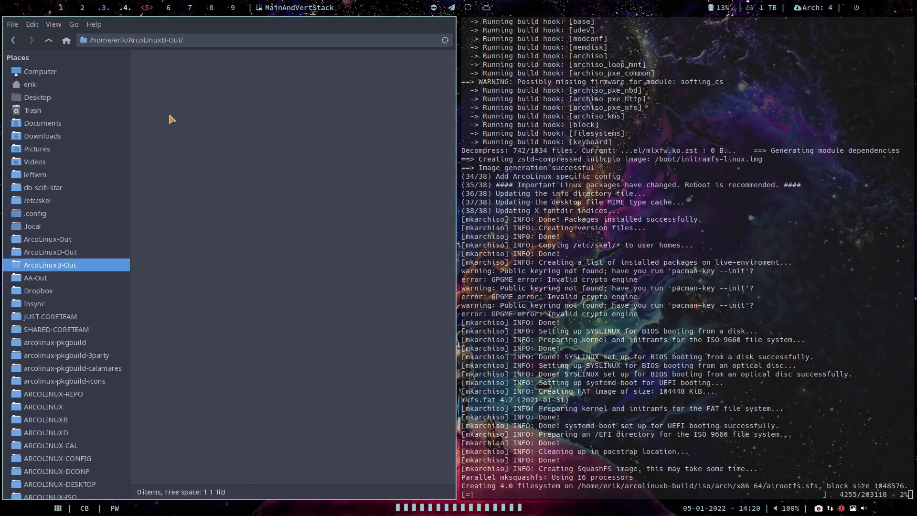
- Open arcolinuxb-build/x86_64/airootfs and select all of its contents
click(50, 42)
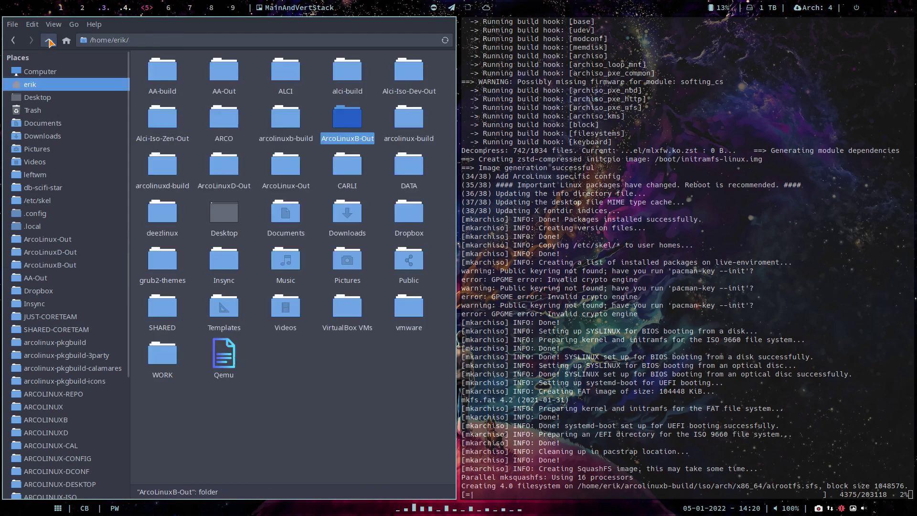
double_click(288, 117)
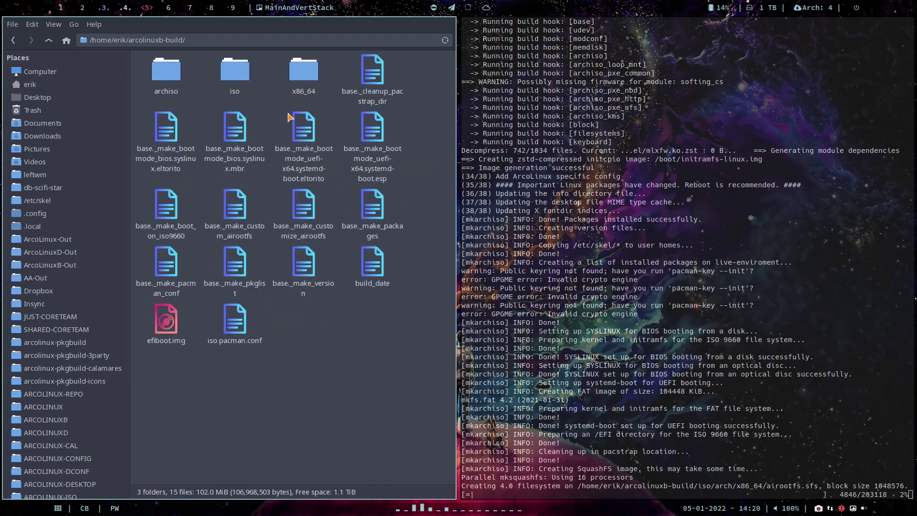
double_click(305, 72)
double_click(150, 71)
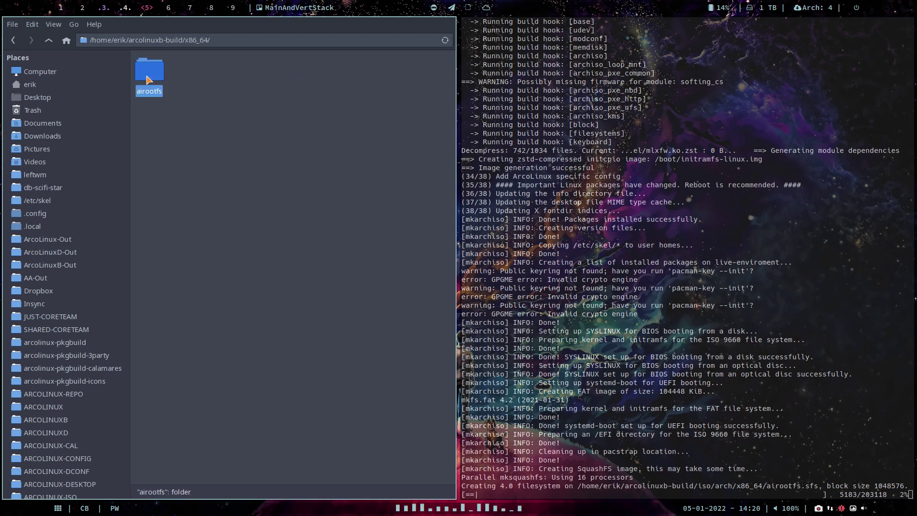
drag(149, 224, 430, 61)
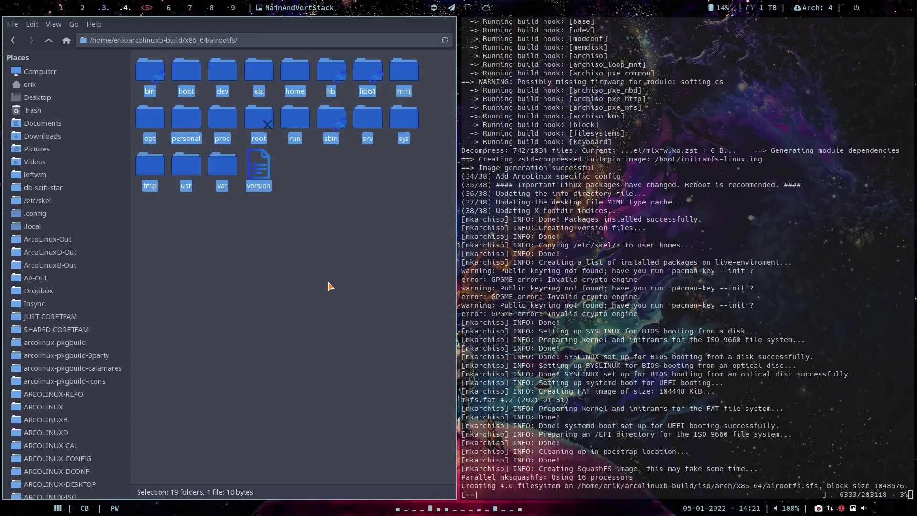
- Go back up to the arcolinuxb-build folder and clear the selection
click(48, 41)
click(48, 41)
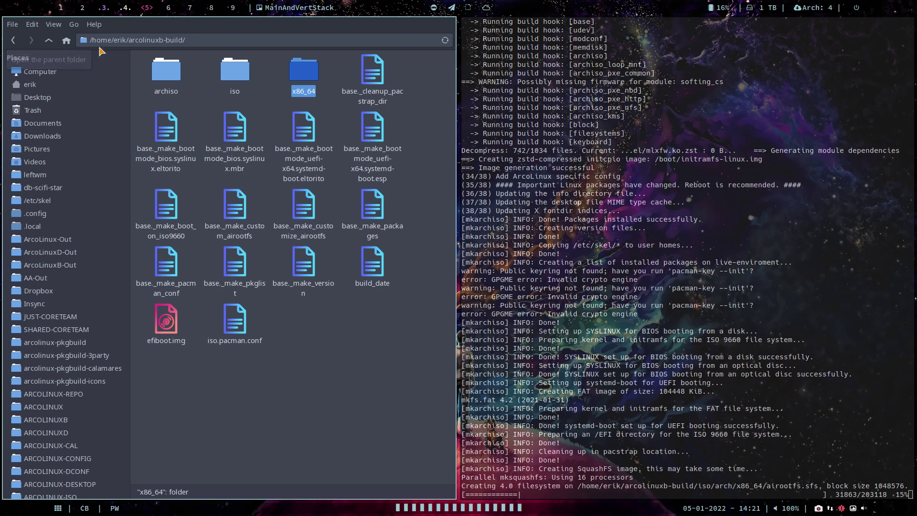
click(193, 113)
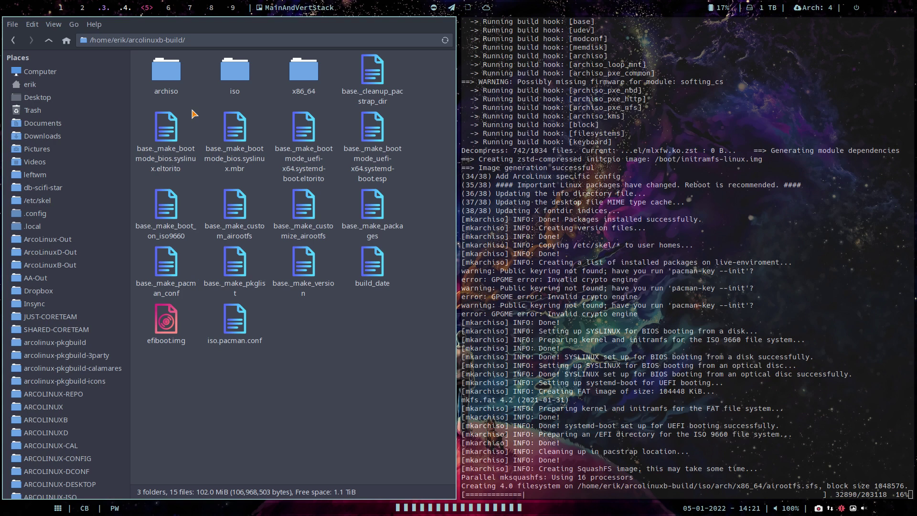
- Move Thunar forward to the airootfs folder and scroll back up through the build log
click(13, 40)
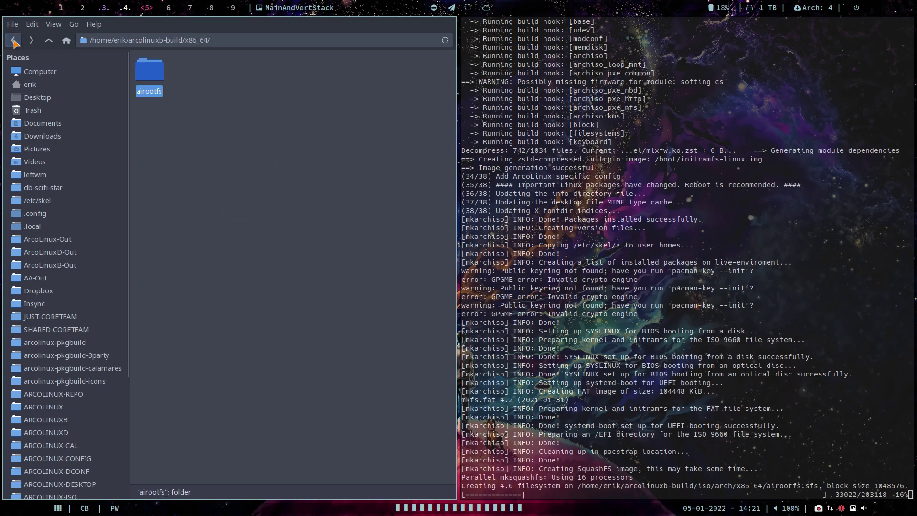
click(13, 42)
scroll(545, 408, up, 3)
scroll(546, 408, up, 8)
scroll(546, 406, up, 5)
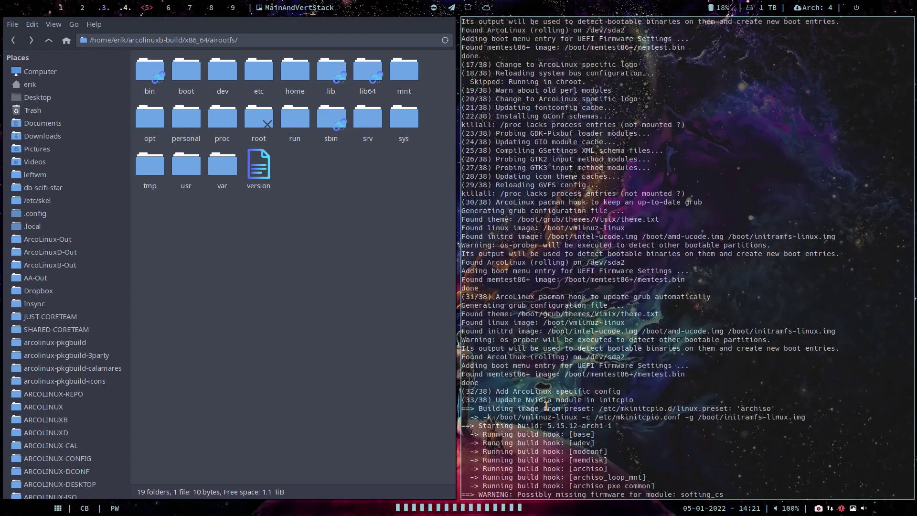
scroll(546, 406, up, 1)
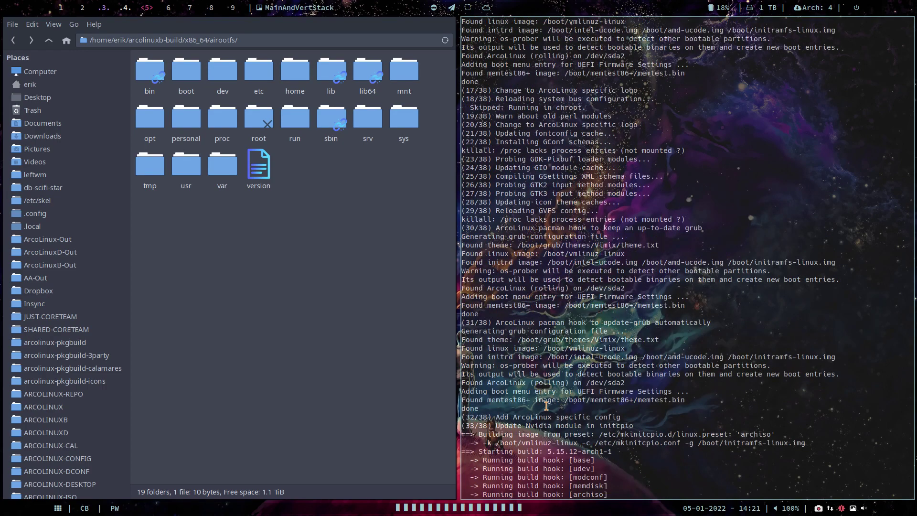
scroll(546, 405, down, 17)
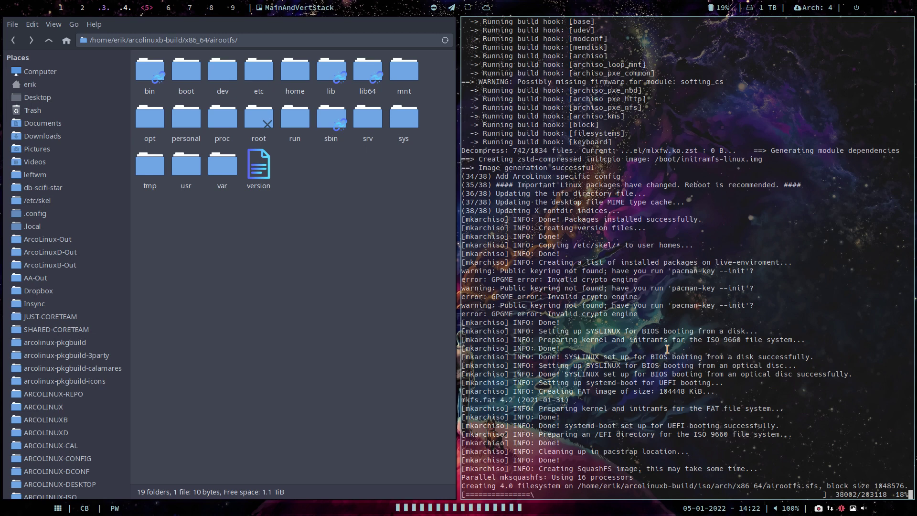
- Highlight the keyring and GPGME warnings and the 'failed' microcode reload error in the log
drag(653, 313, 432, 272)
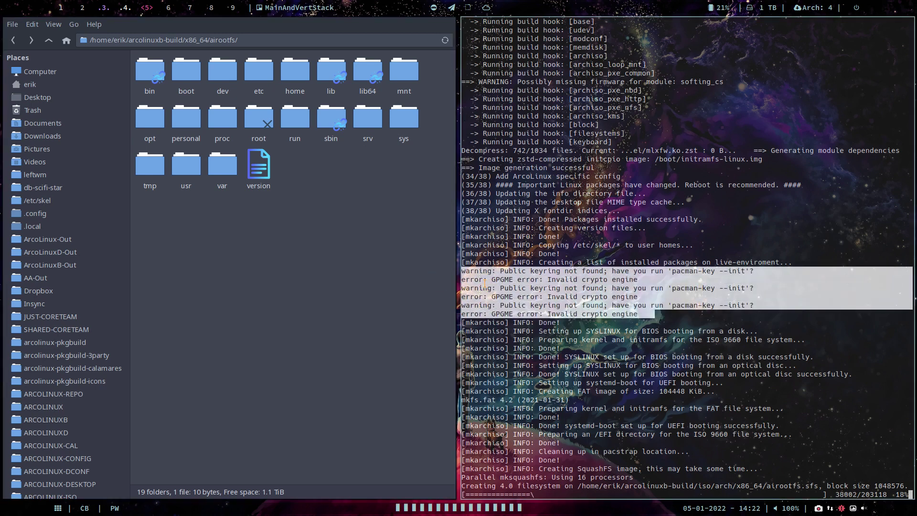
scroll(764, 268, up, 15)
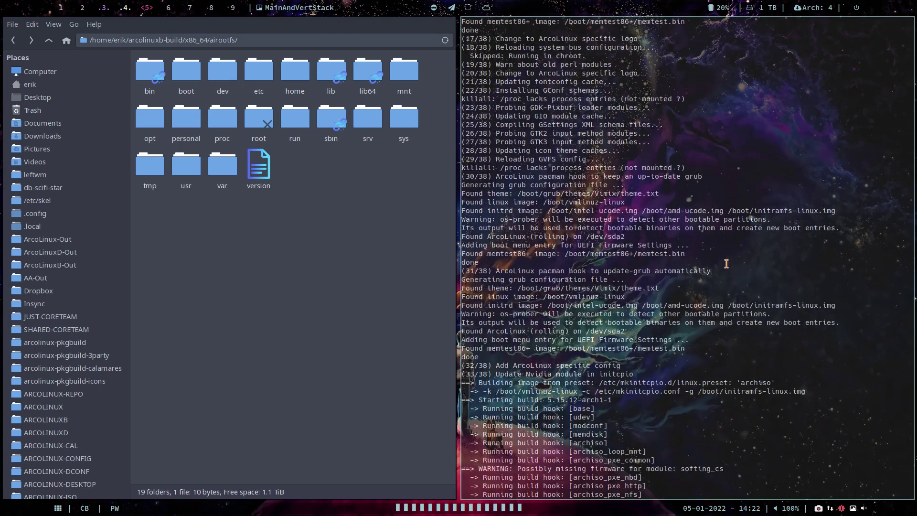
scroll(725, 263, up, 15)
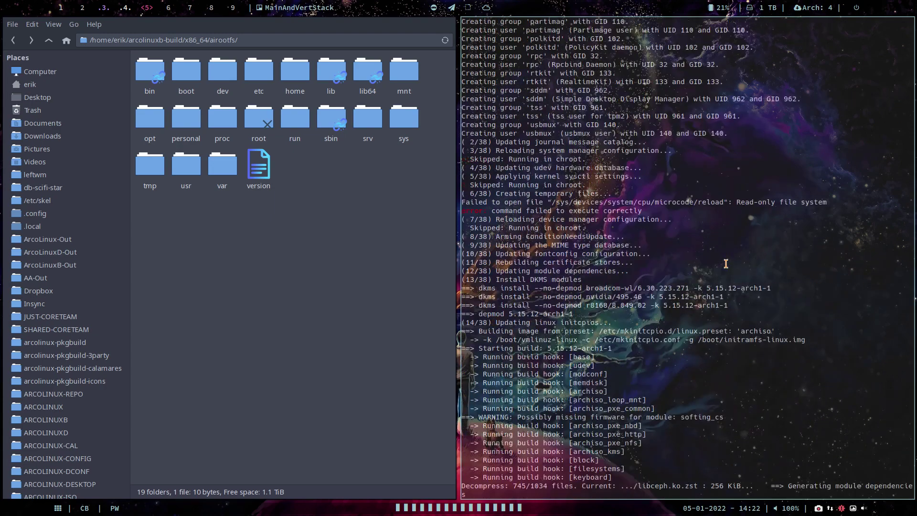
drag(552, 210, 443, 203)
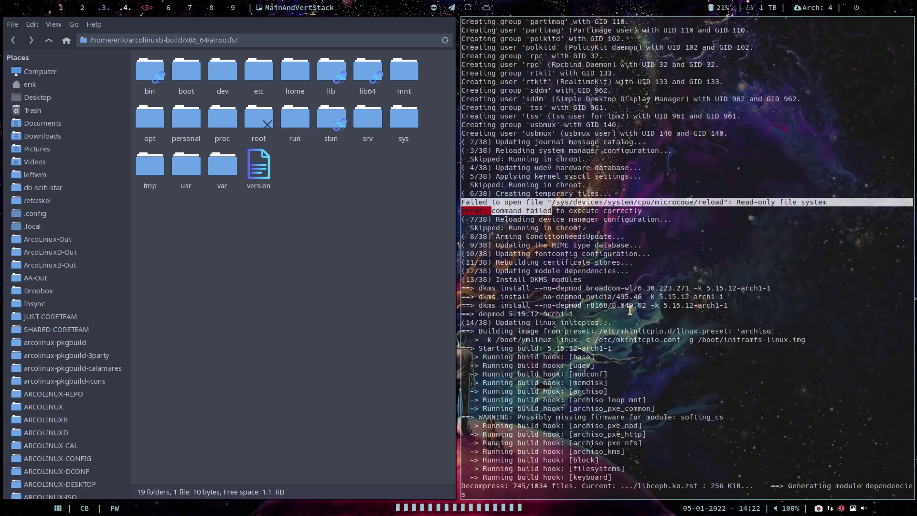
scroll(650, 287, down, 20)
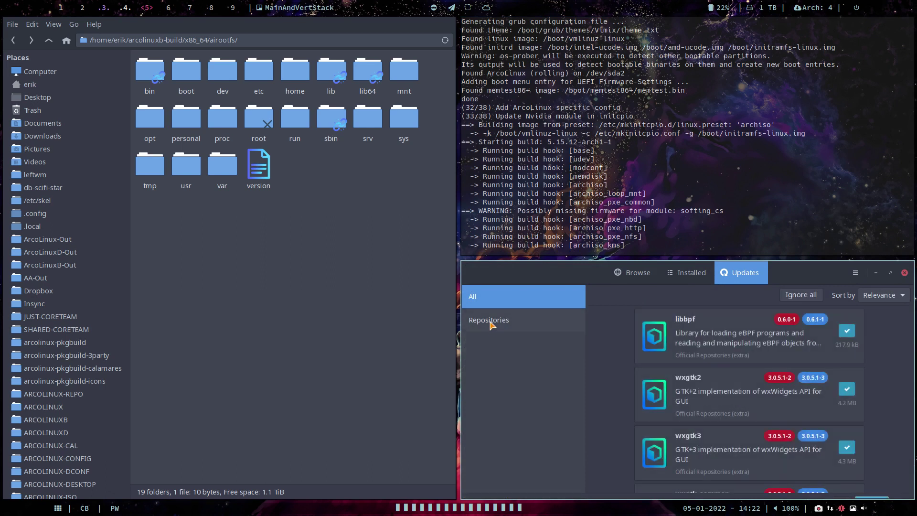
- Group Pamac's pending updates by repository, then browse packages by repository
click(492, 325)
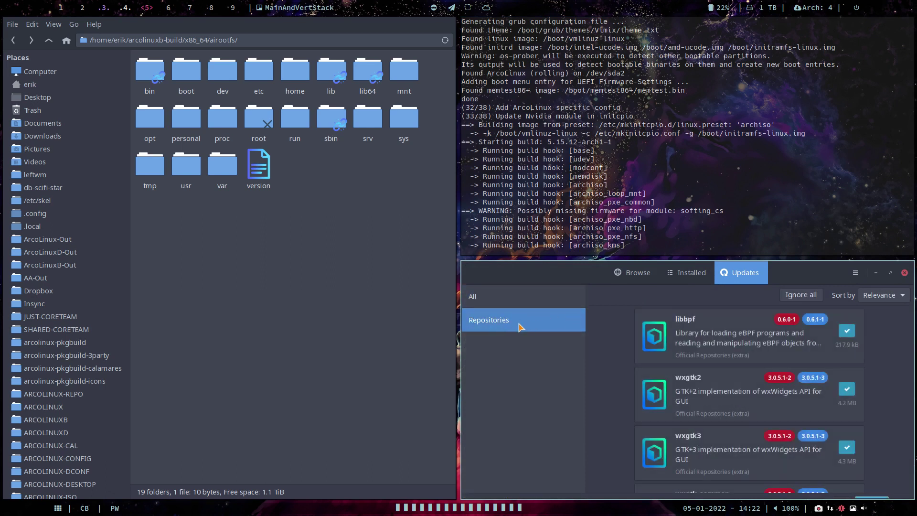
click(642, 274)
click(533, 340)
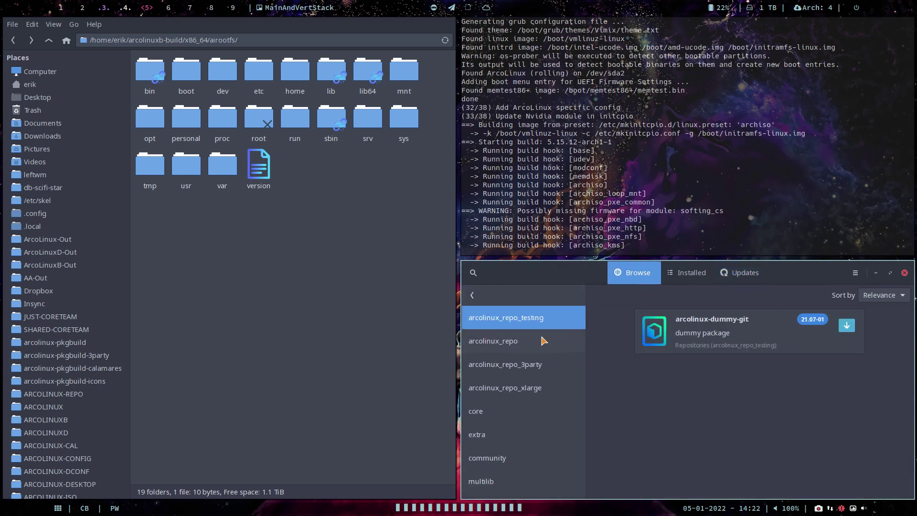
- View the packages of arcolinux_repo, arcolinux_repo_3party and arcolinux_repo_xlarge, then return to the top level
click(528, 340)
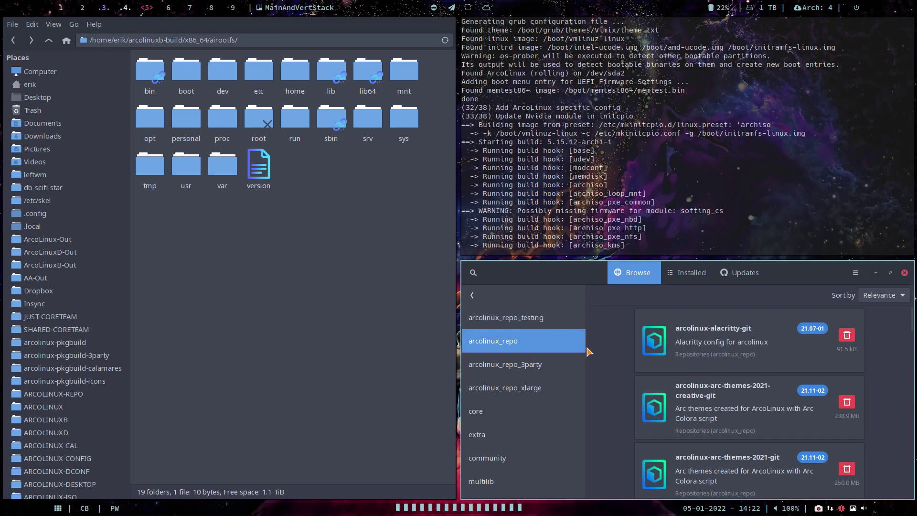
scroll(728, 348, down, 5)
click(539, 365)
scroll(726, 362, down, 5)
click(520, 389)
scroll(722, 377, down, 5)
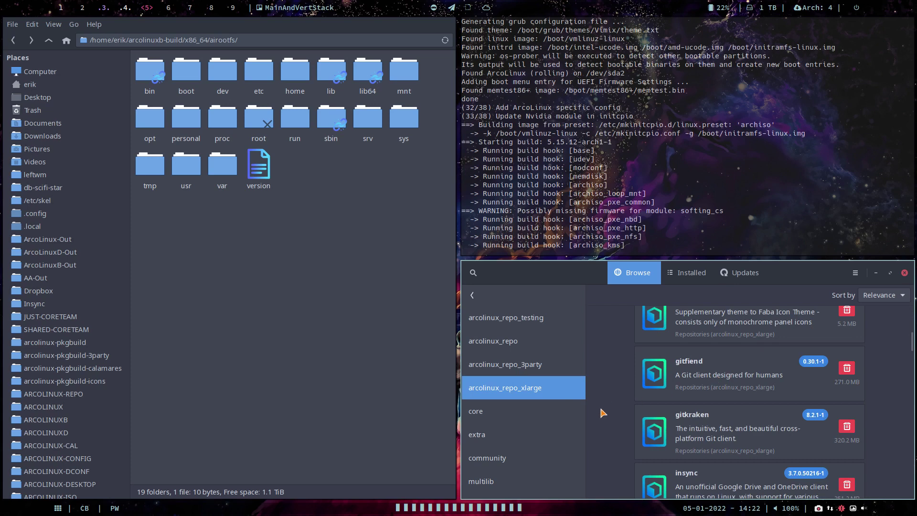
scroll(601, 412, down, 2)
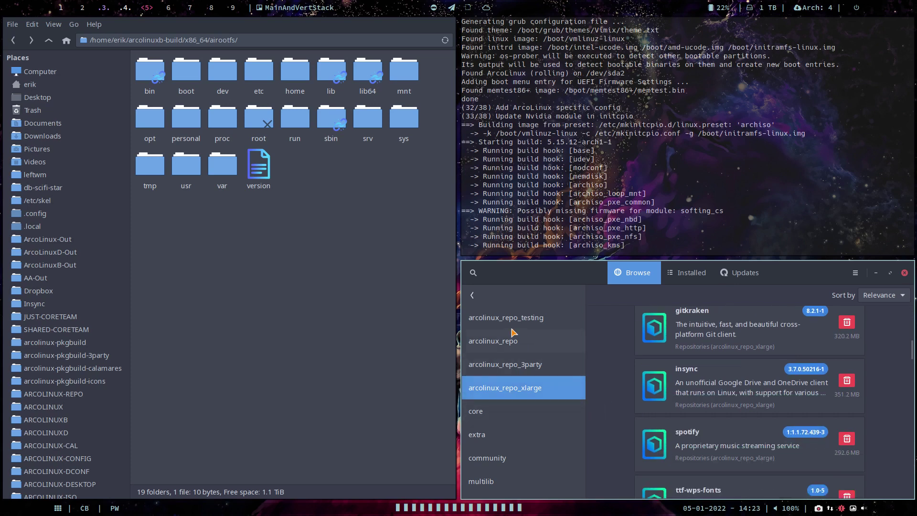
click(474, 296)
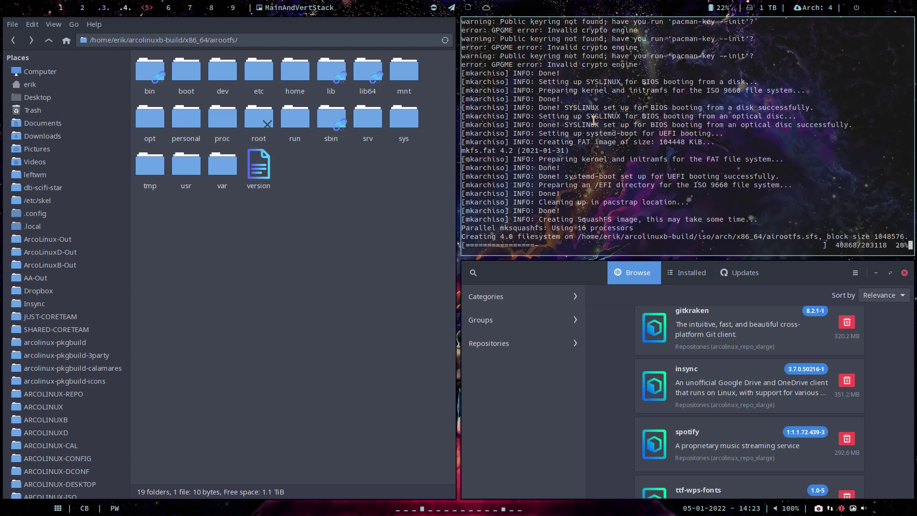
- Highlight step 2 of the BYOI procedure, about changing packages.x86_64, in Chrome
click(125, 8)
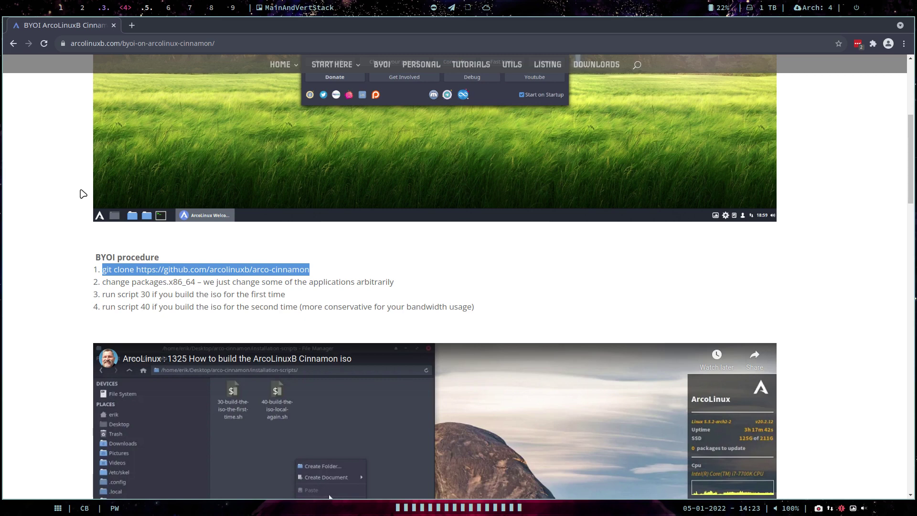
drag(105, 281, 200, 282)
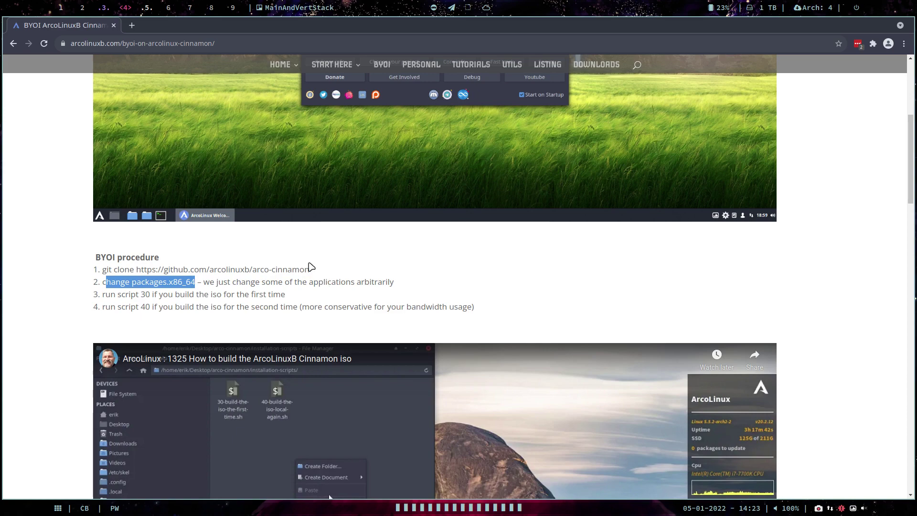
click(145, 11)
- Navigate Thunar back to the arco-cinnamon archiso folder
click(14, 40)
click(14, 40)
click(14, 40)
click(14, 40)
click(14, 41)
- Open packages.x86_64 full screen in Sublime Text and search for 'vival'
double_click(162, 80)
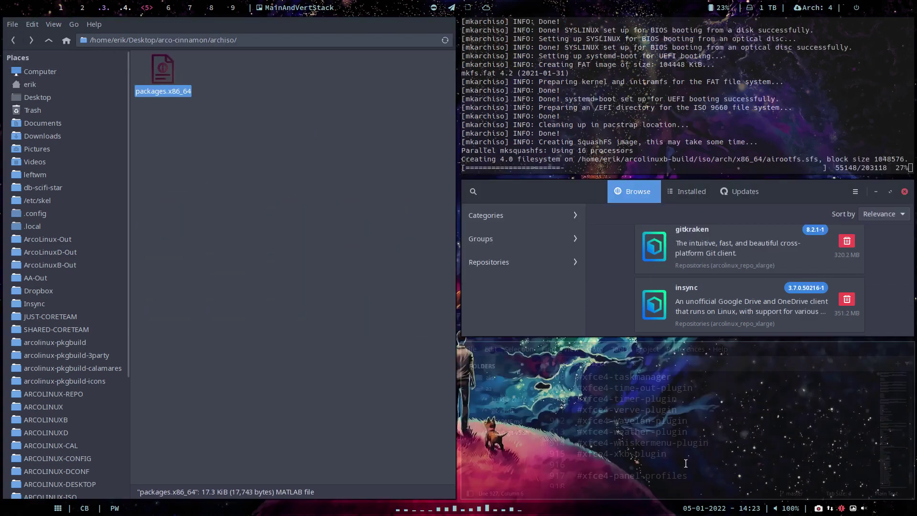
key(super+f)
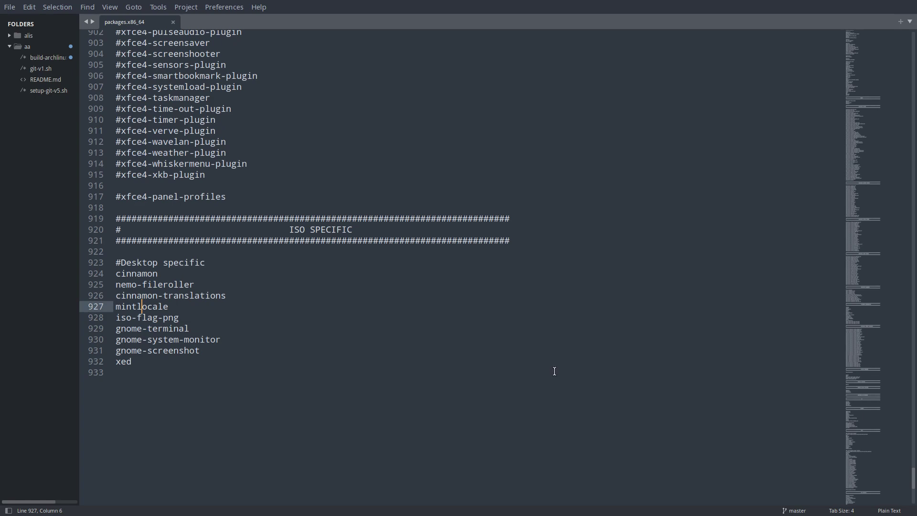
key(ctrl+f)
text(vival)
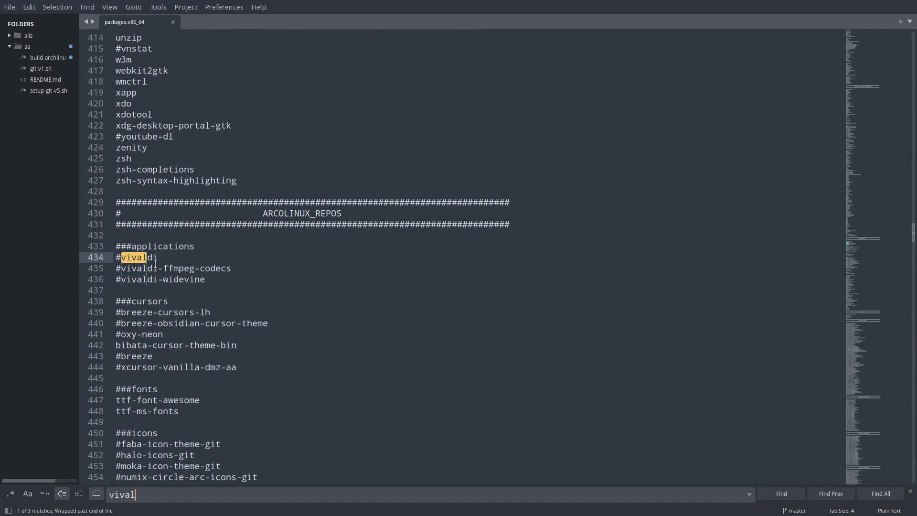
- Uncomment the vivaldi, vivaldi-ffmpeg-codecs and vivaldi-widevine lines
click(126, 260)
key(Left)
key(BackSpace)
key(Down)
key(Delete)
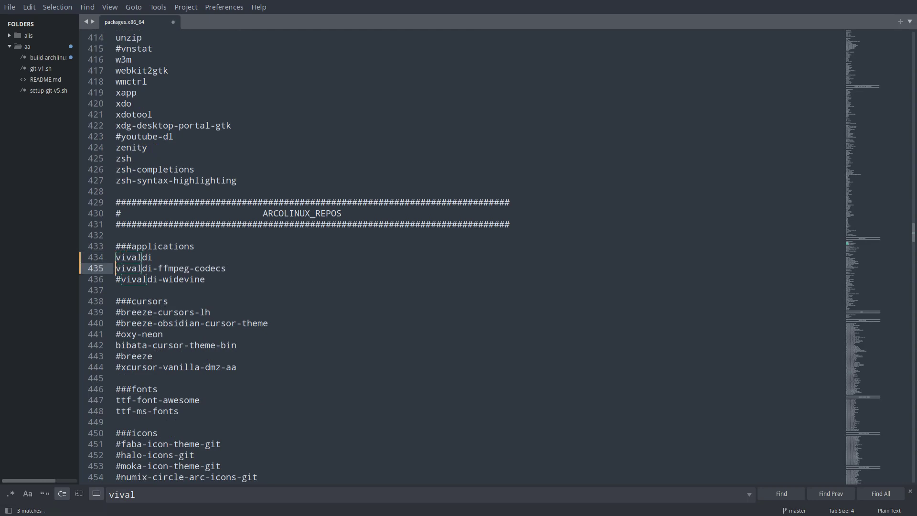
key(Down)
key(Delete)
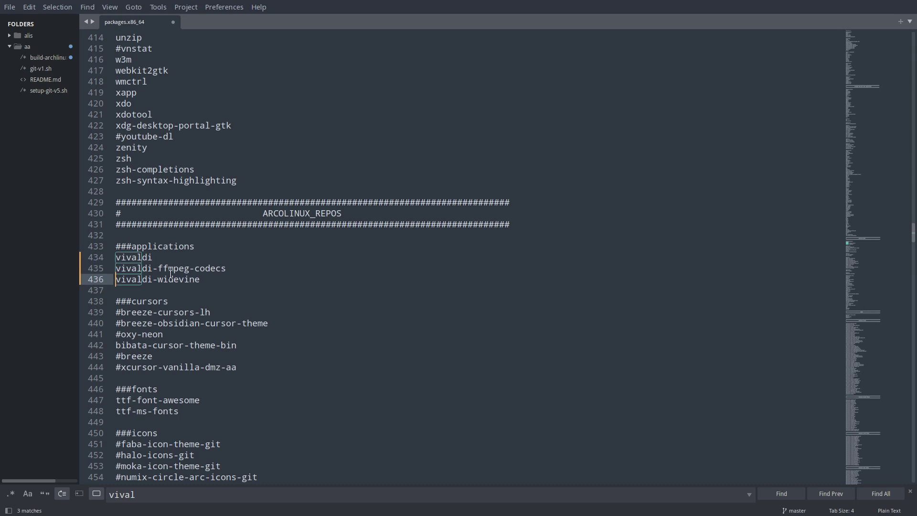
- Scroll down the package list, inspecting the commented b43-firmware and yakuake entries
scroll(174, 275, down, 3)
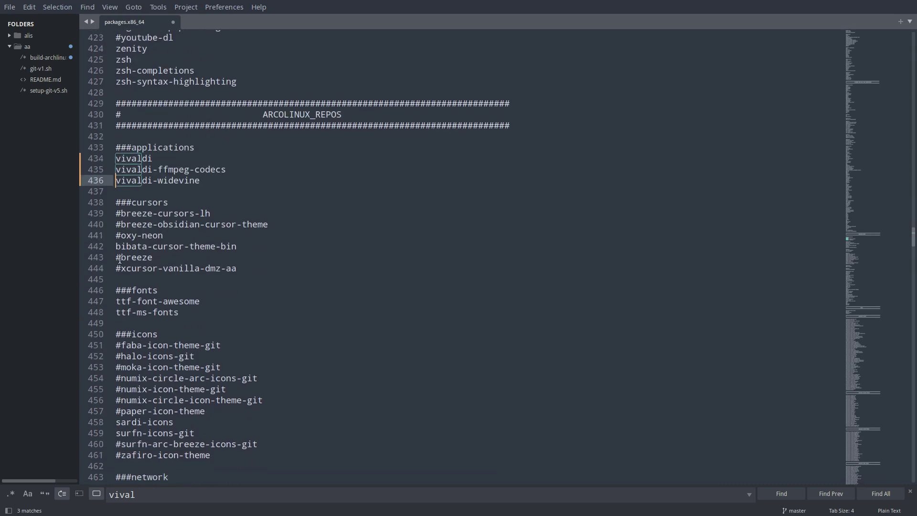
scroll(122, 258, down, 3)
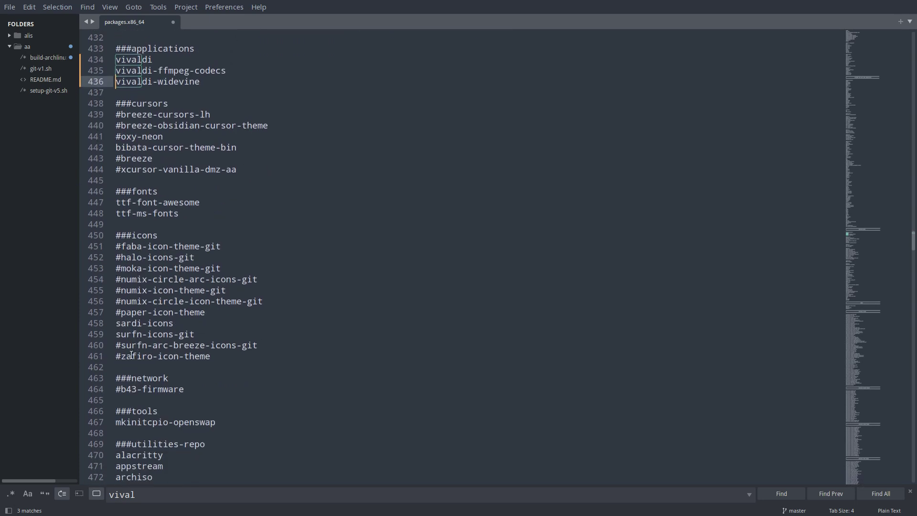
scroll(131, 355, down, 2)
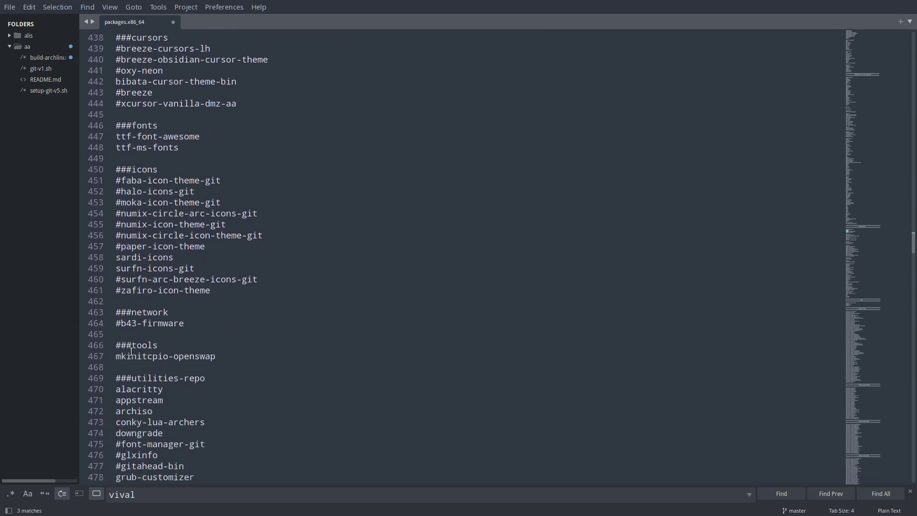
click(120, 323)
scroll(126, 340, down, 5)
scroll(126, 340, down, 4)
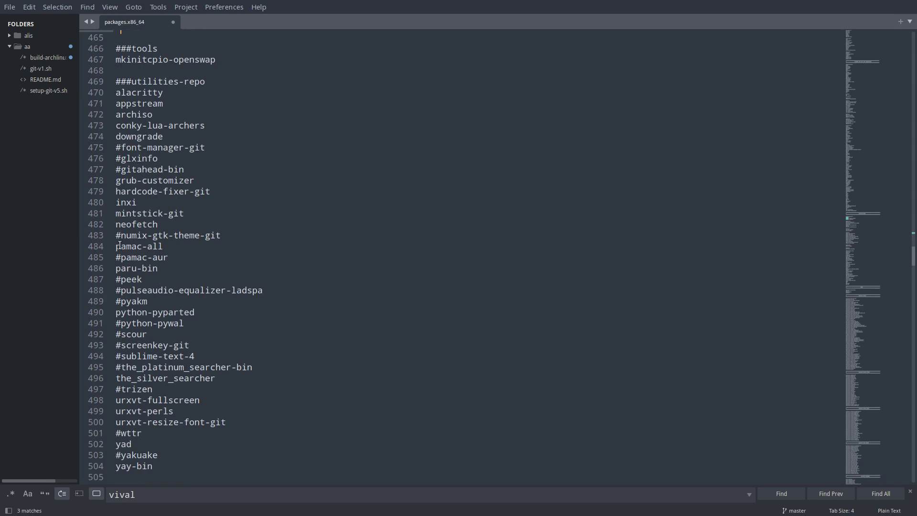
scroll(120, 245, down, 4)
click(121, 323)
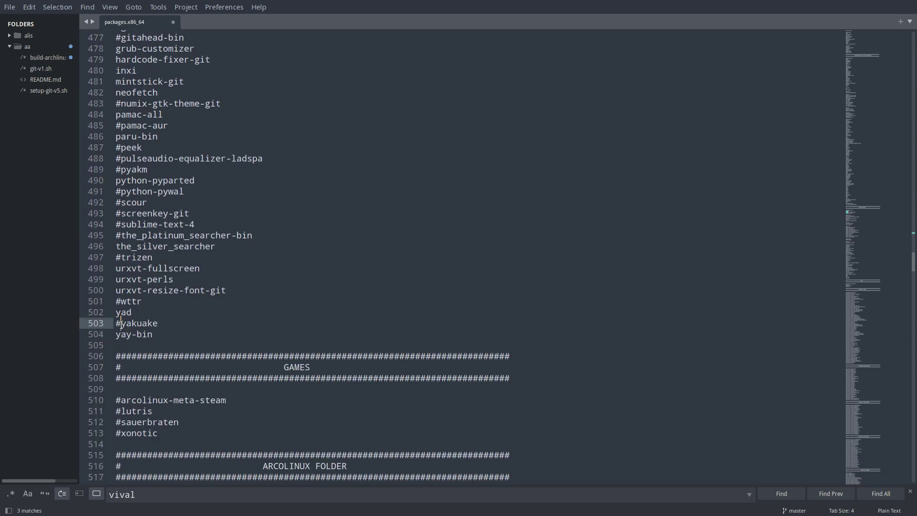
- Inspect the commented games entries (arcolinux-meta-steam, lutris, sauerbraten, xonotic), then leave full screen
scroll(114, 384, down, 3)
click(120, 301)
click(126, 312)
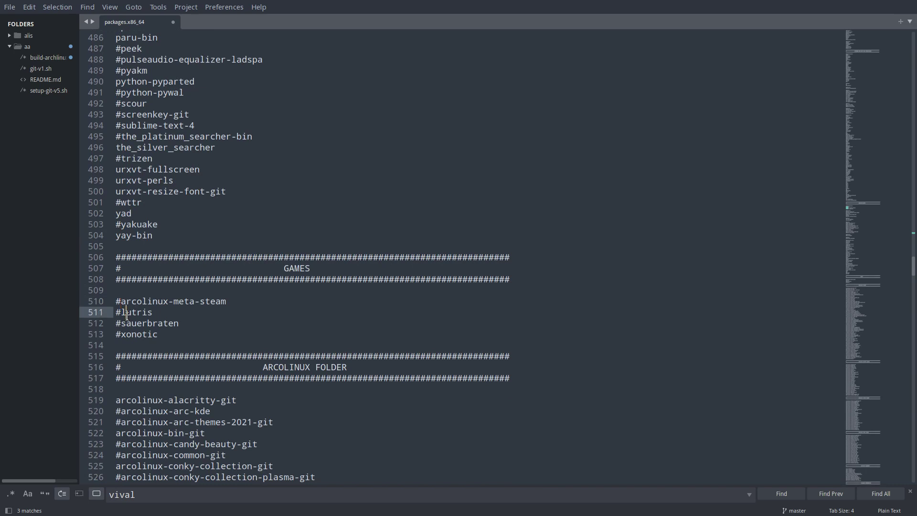
click(147, 323)
click(142, 334)
drag(168, 334, 115, 336)
click(227, 346)
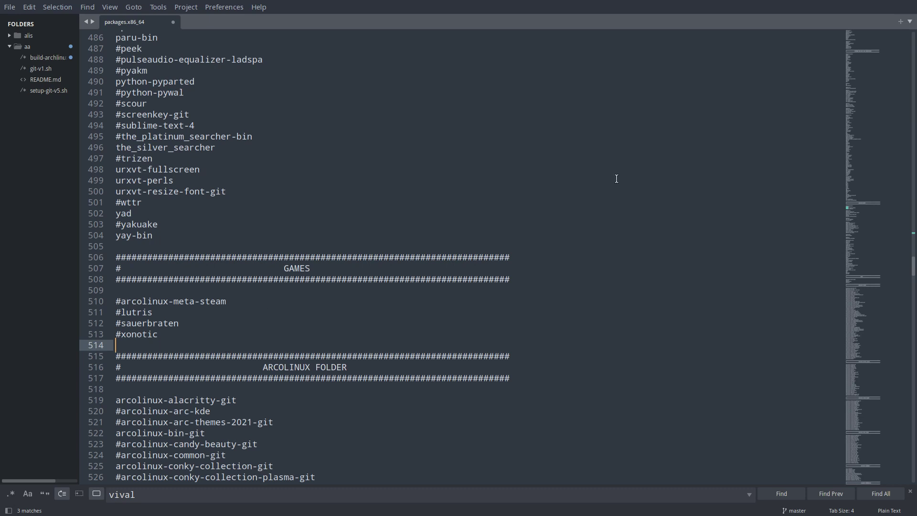
key(ctrl+f)
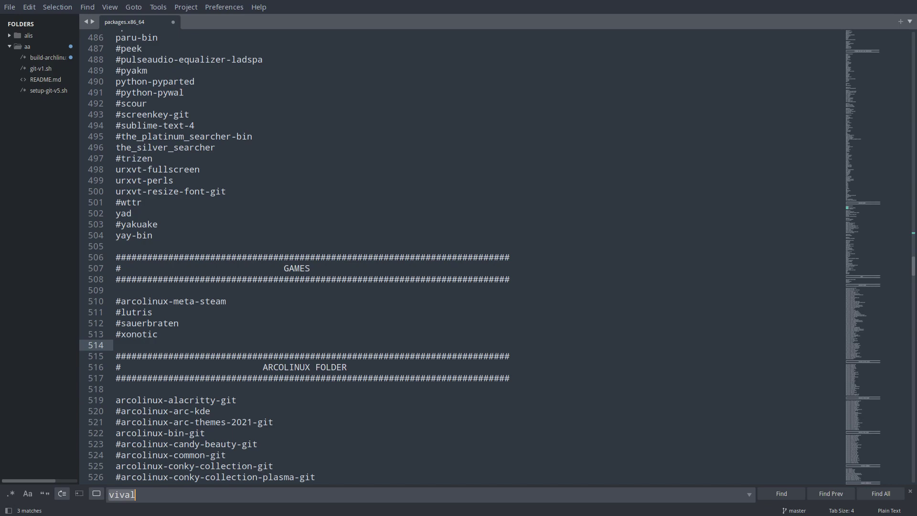
key(super+q)
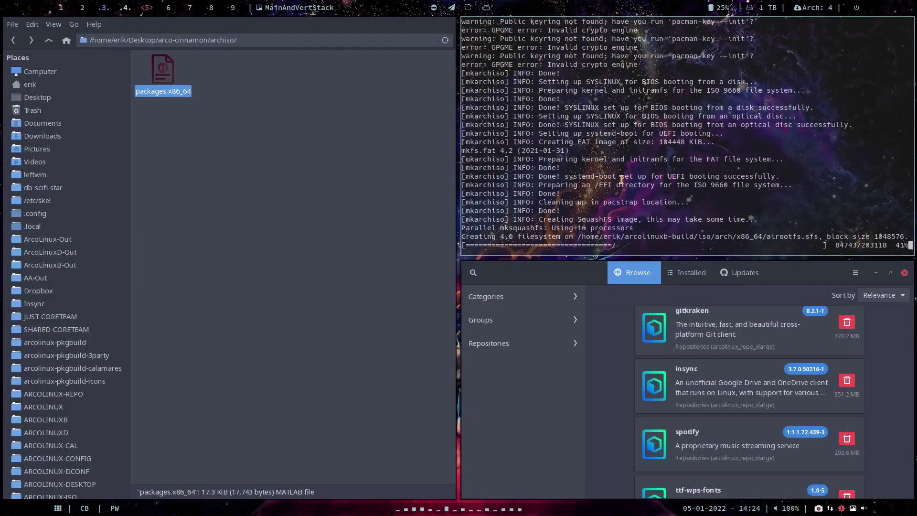
- Close Pamac and open arco-cinnamon's installation-scripts folder in Thunar
click(904, 272)
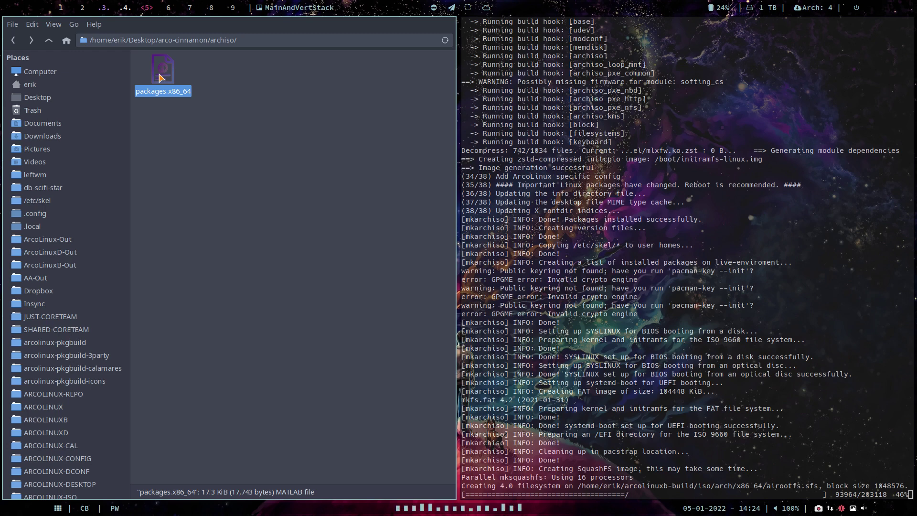
click(48, 40)
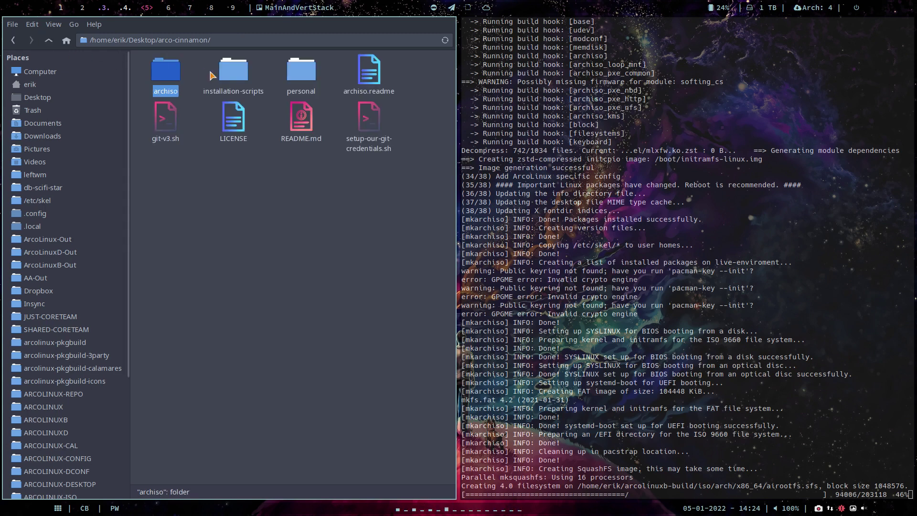
double_click(235, 74)
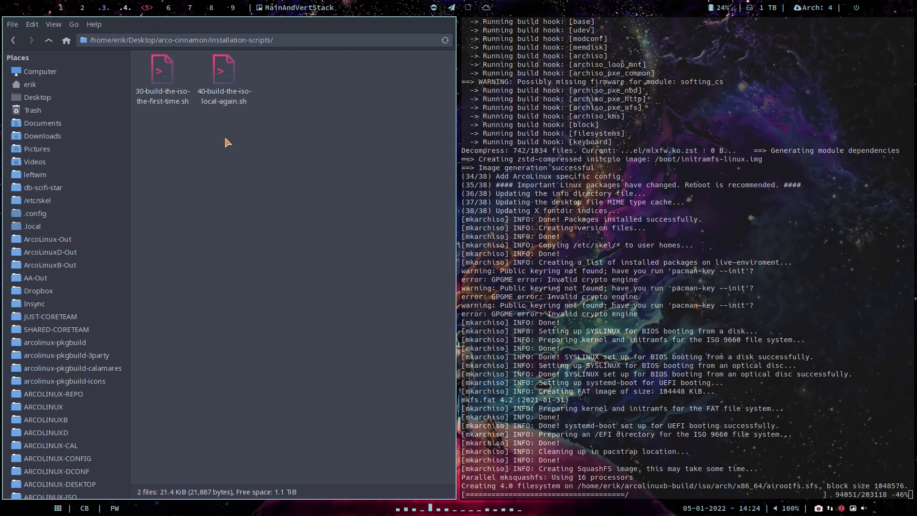